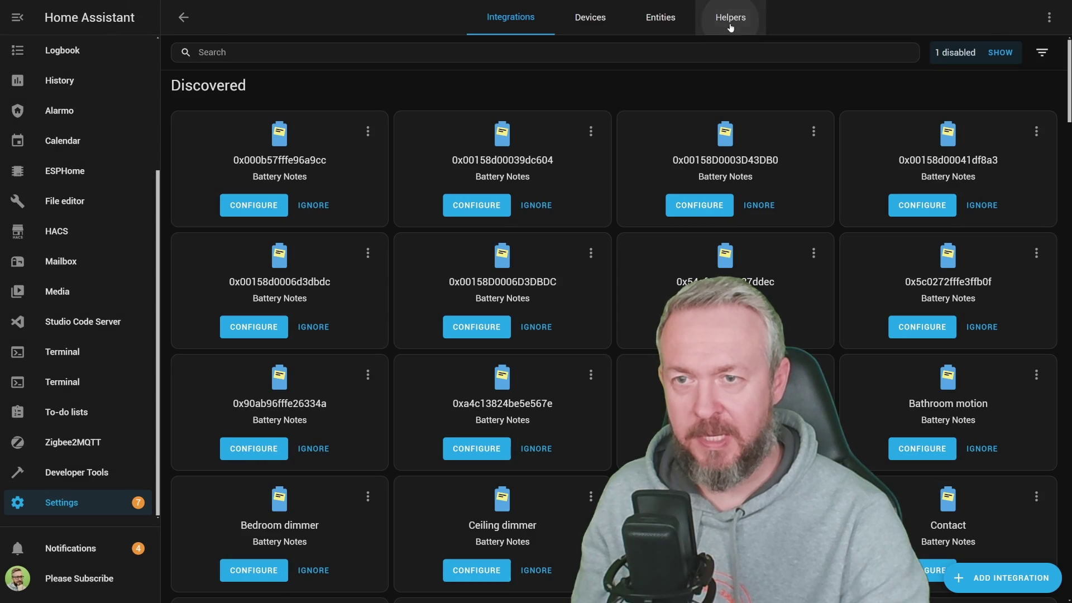
Step: From the Helpers list, start a new helper and choose the Random type
left_click(730, 27)
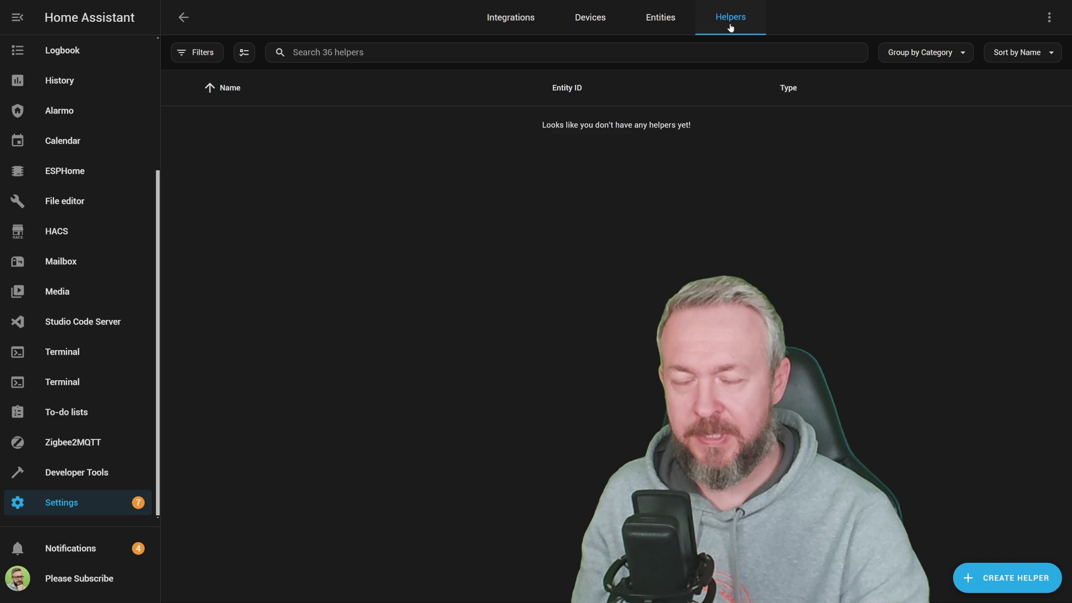
left_click(1006, 568)
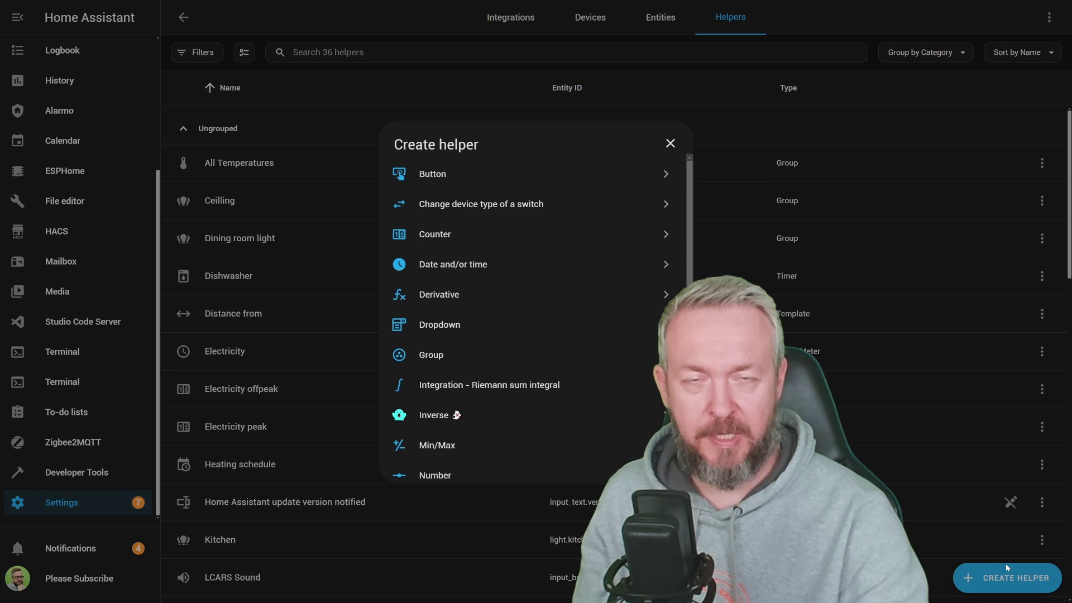
scroll(491, 329, "down", 5)
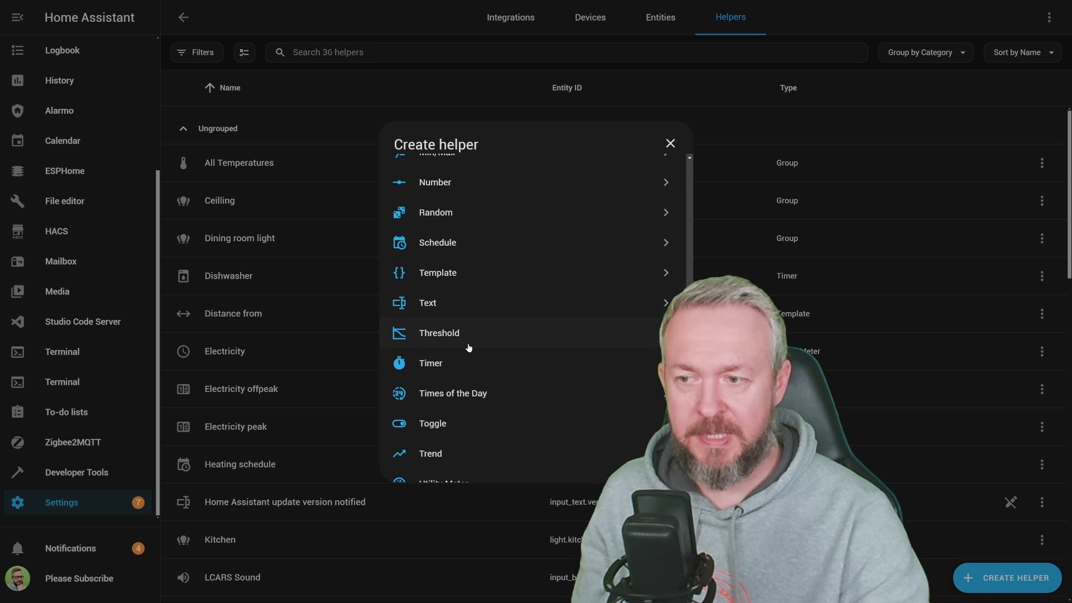
scroll(468, 348, "down", 1)
left_click(448, 189)
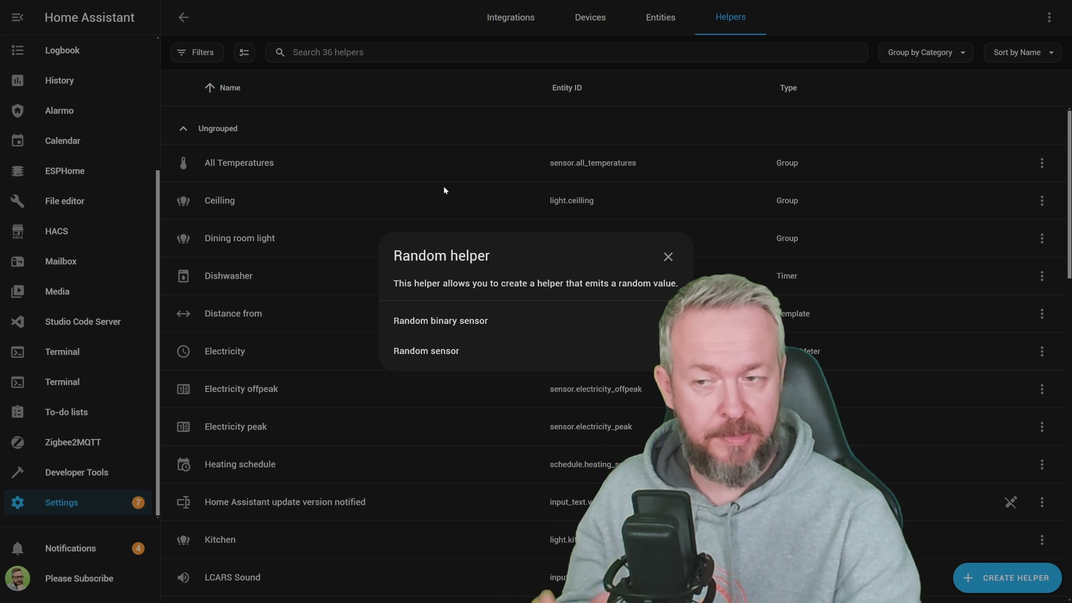
Step: Create a random binary sensor named Random Binary Sensor 2 with device class door
left_click(427, 322)
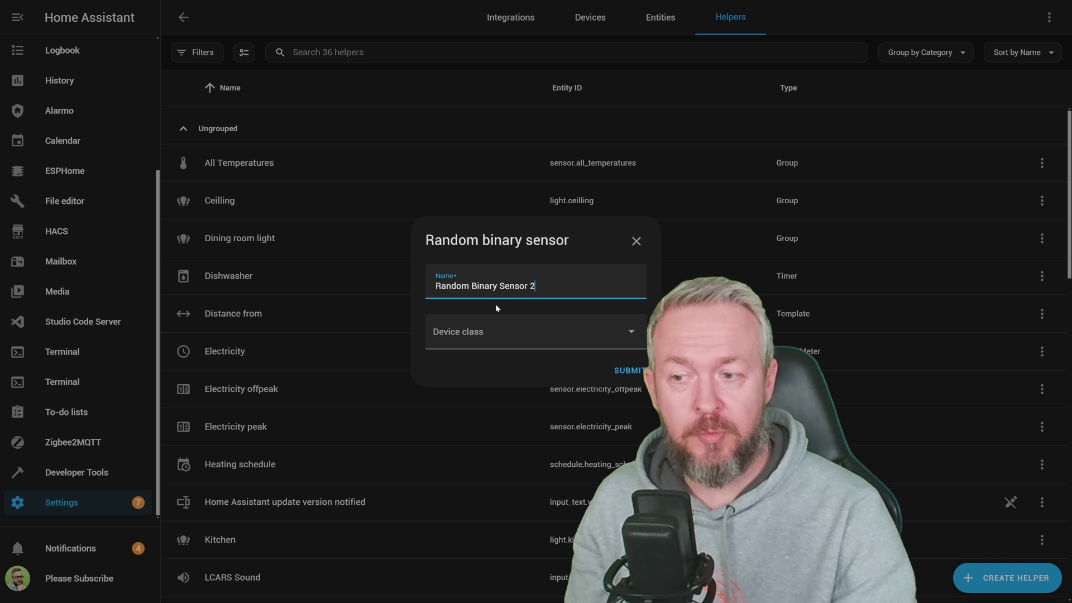
left_click(497, 333)
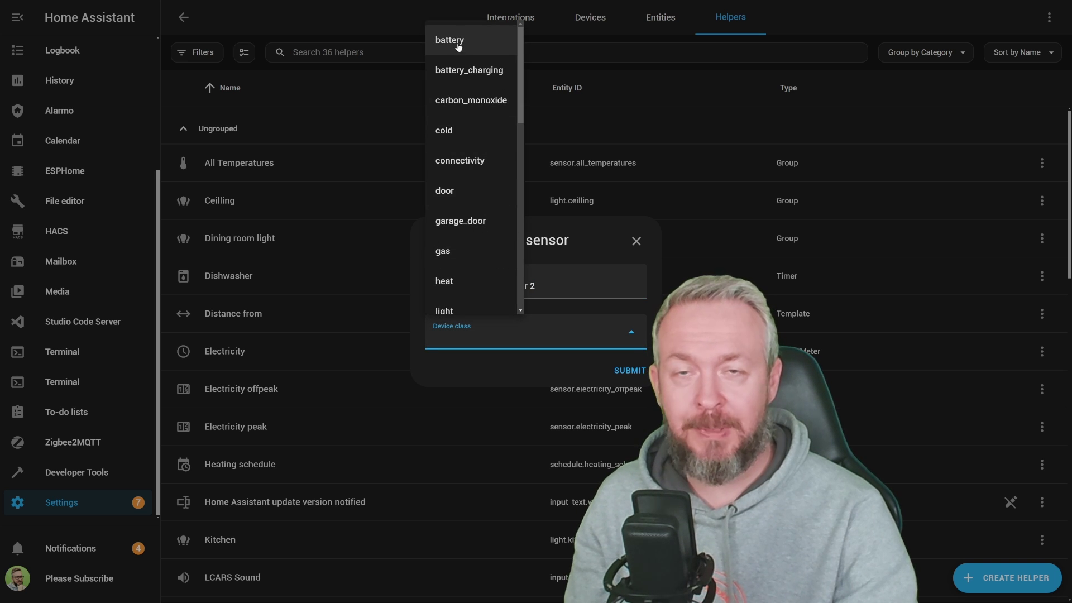
scroll(458, 46, "down", 10)
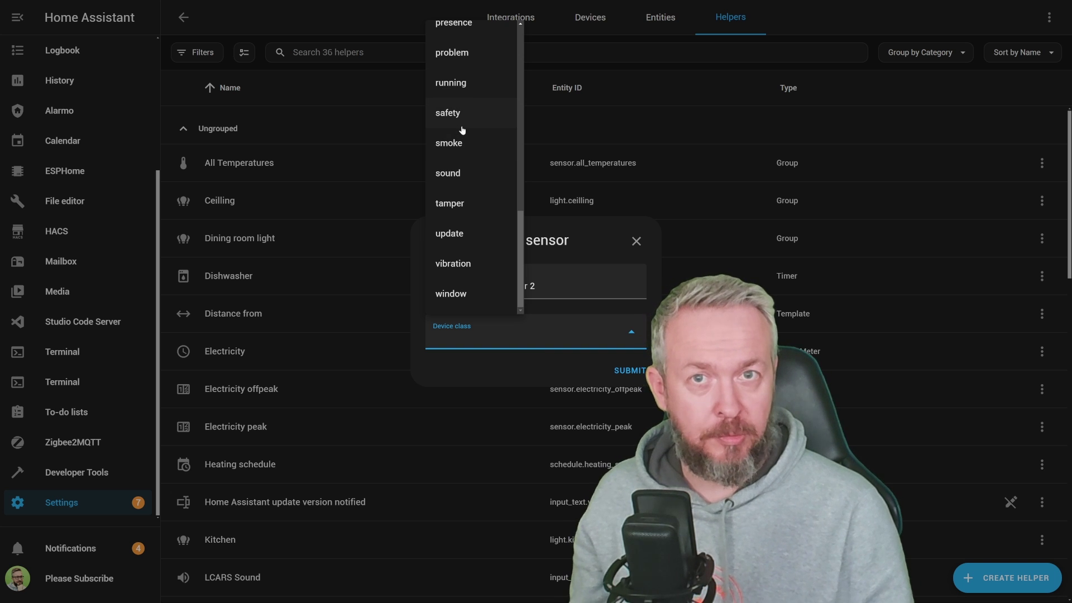
scroll(464, 129, "up", 3)
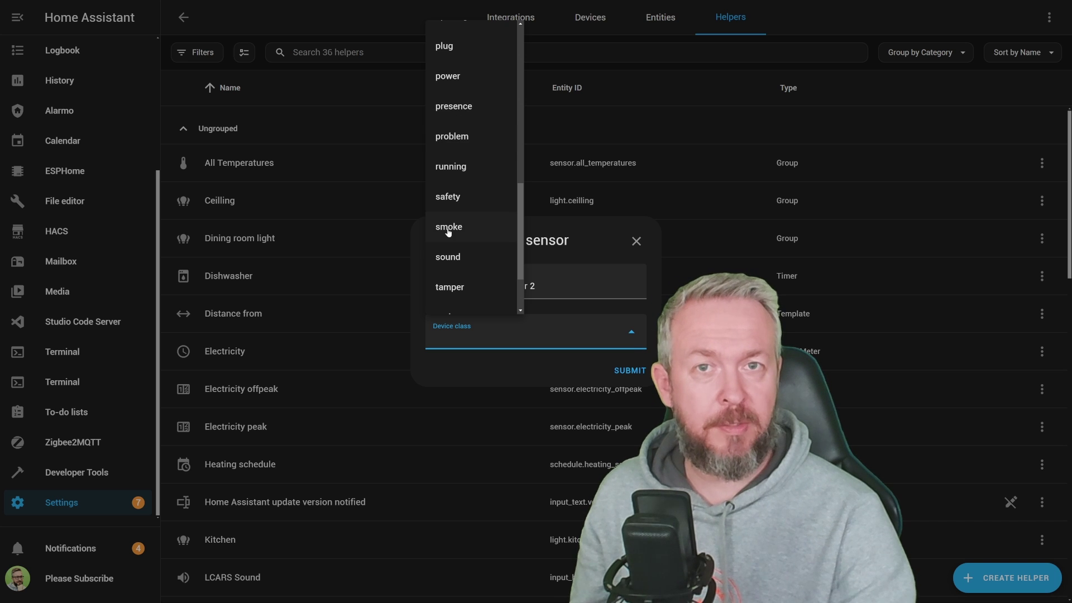
scroll(448, 226, "up", 4)
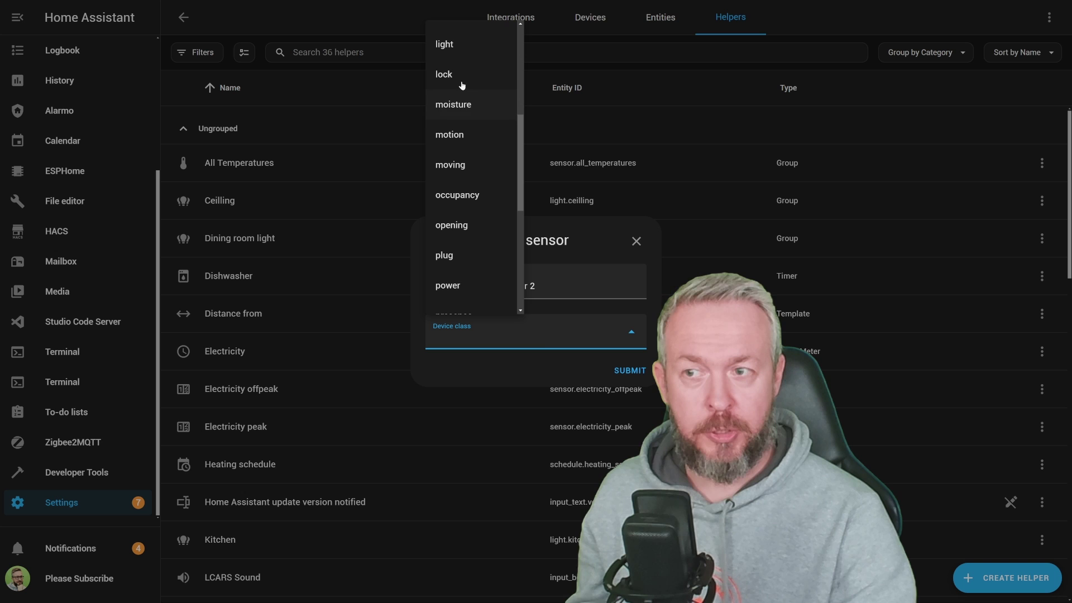
scroll(464, 61, "up", 3)
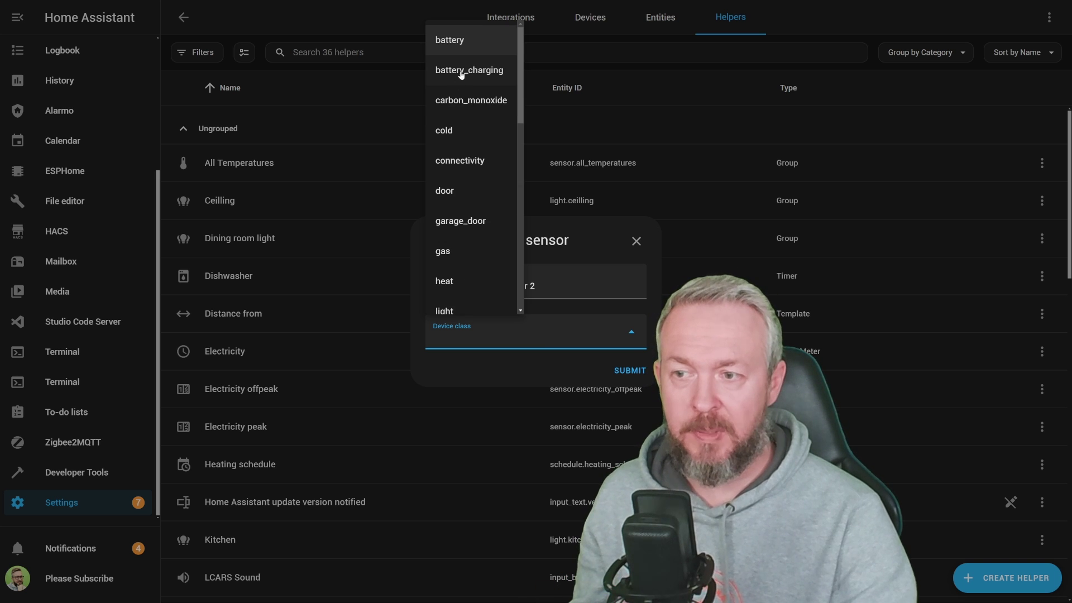
left_click(447, 192)
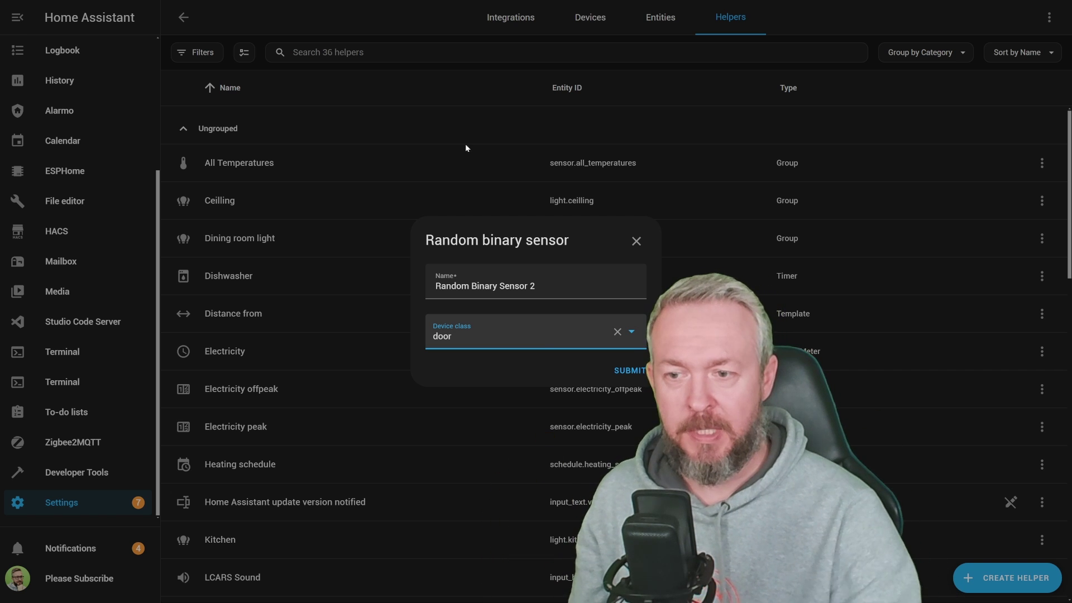
left_click(641, 378)
left_click(633, 338)
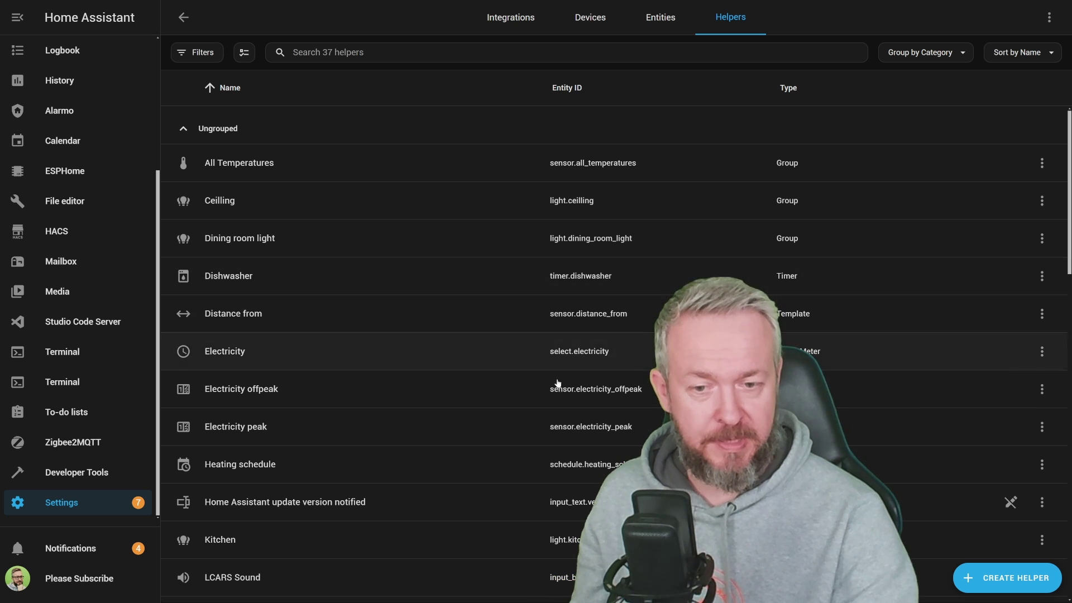
Step: Start another Random helper as a random sensor named 'Random Sensor 2'
left_click(982, 574)
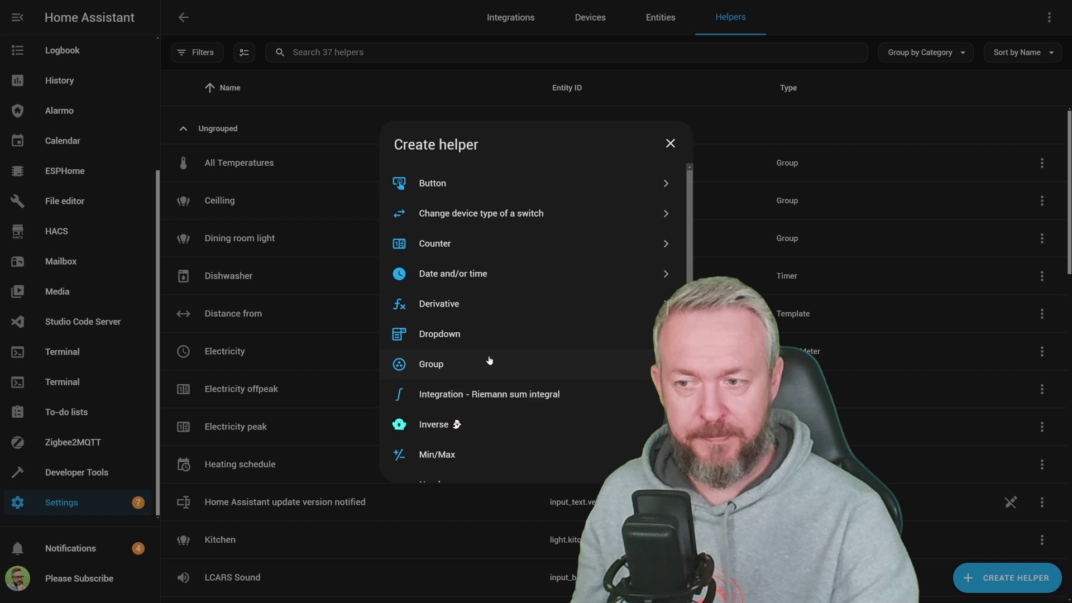
scroll(490, 359, "down", 5)
left_click(447, 216)
left_click(468, 354)
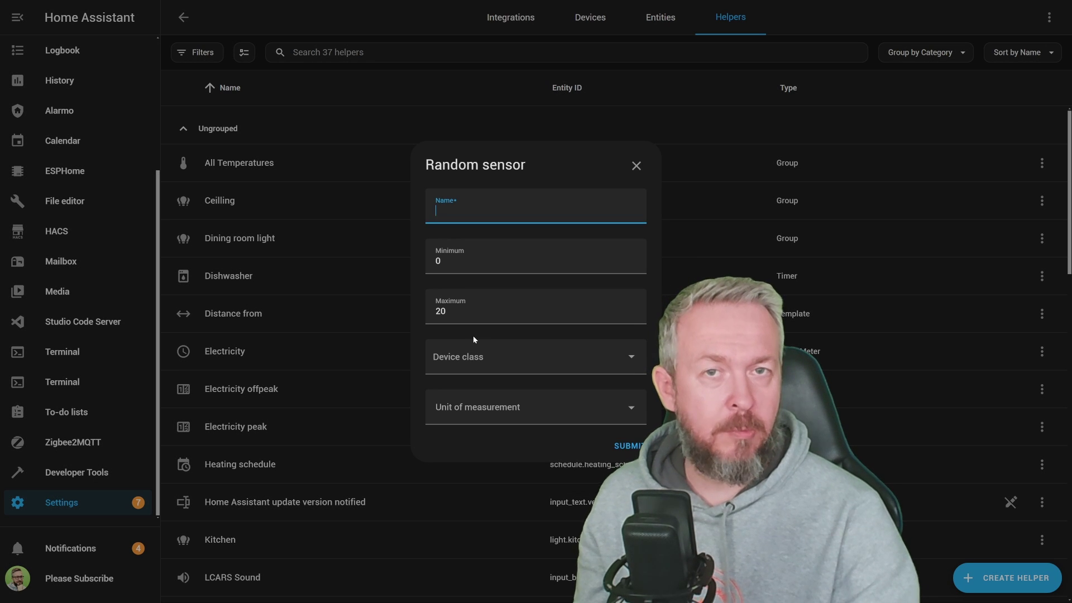
type("Random s")
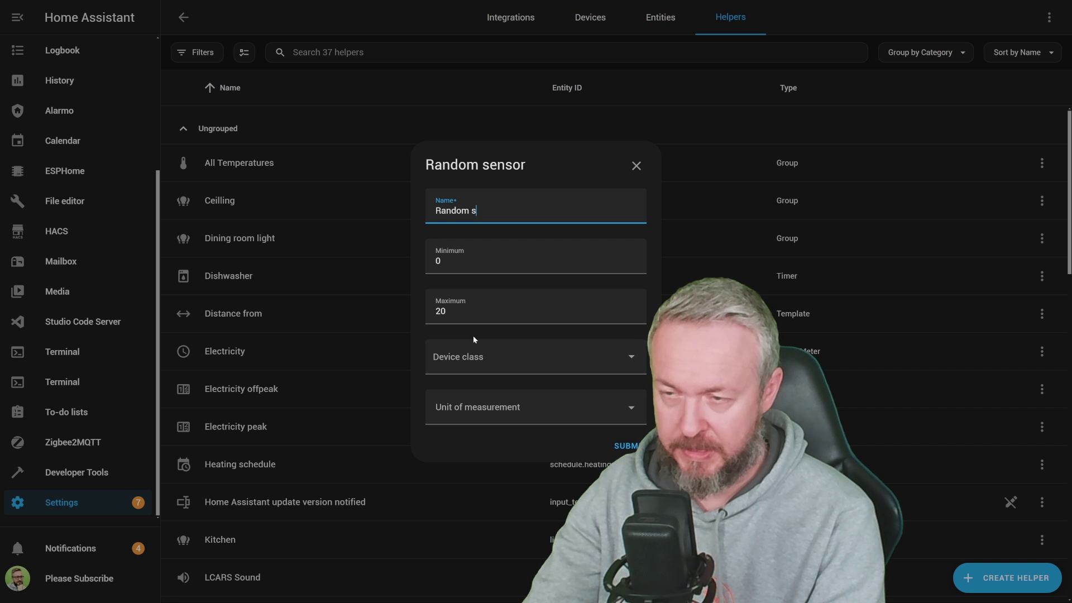
key("BackSpace")
type("Sensor 2")
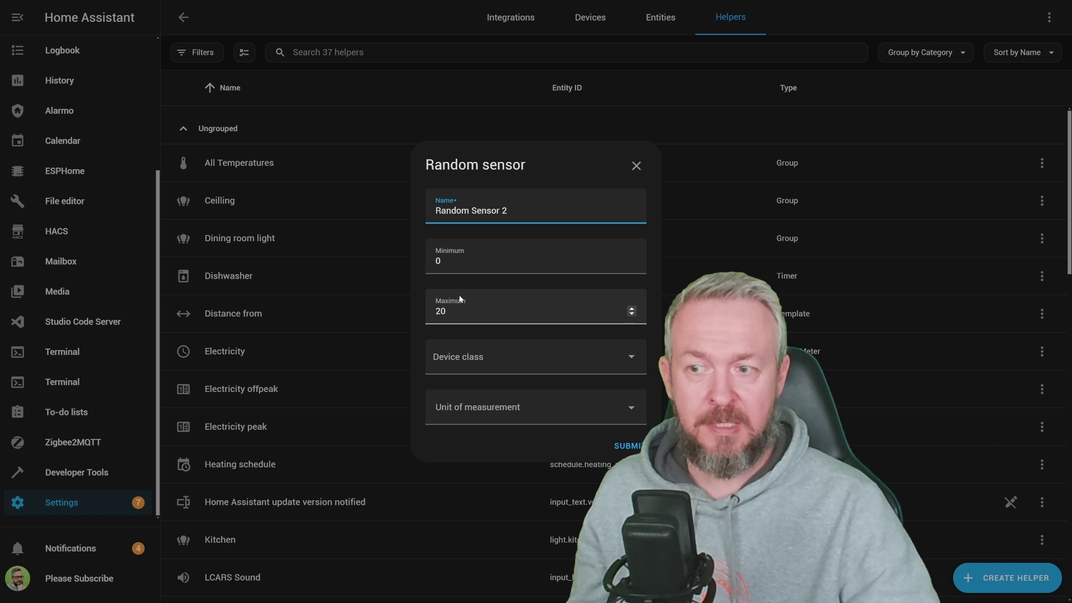
Step: Set the minimum to 90 and the device class to carbon_monoxide
left_click(469, 259)
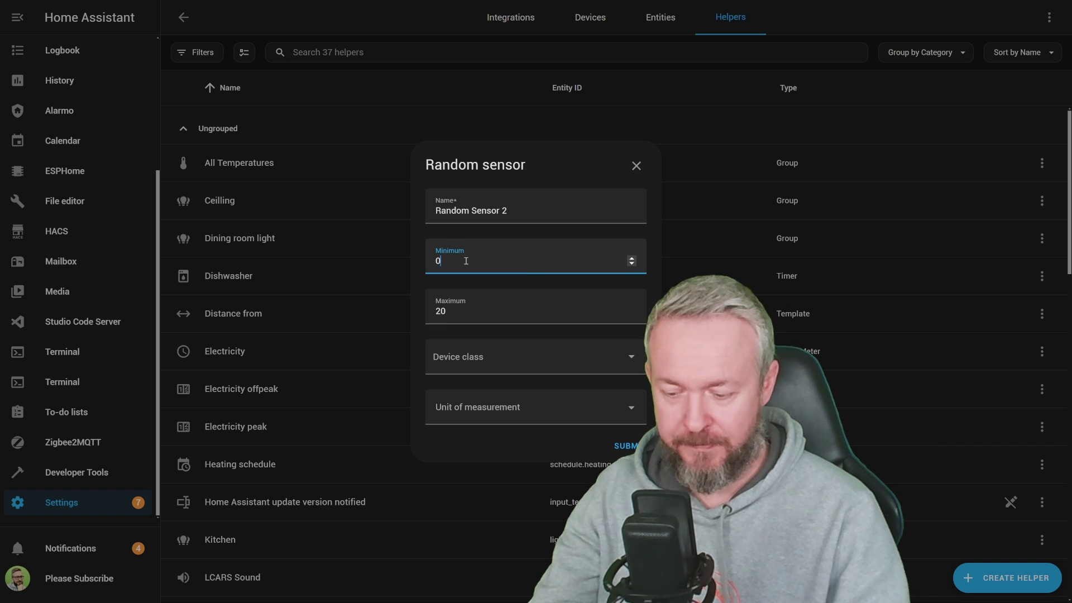
key("BackSpace")
type("90")
key("Tab")
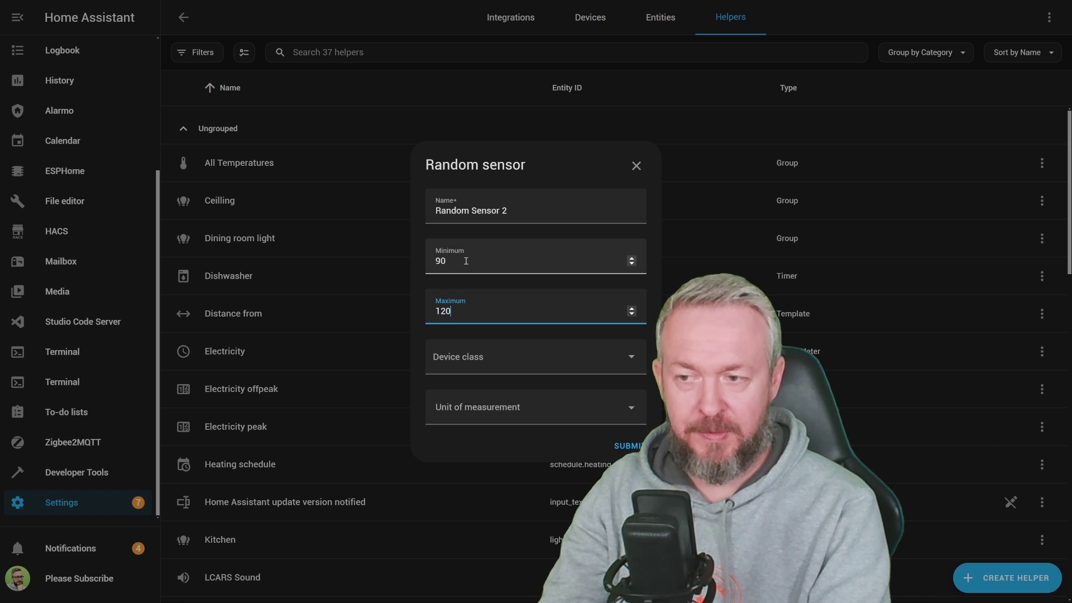
left_click(502, 355)
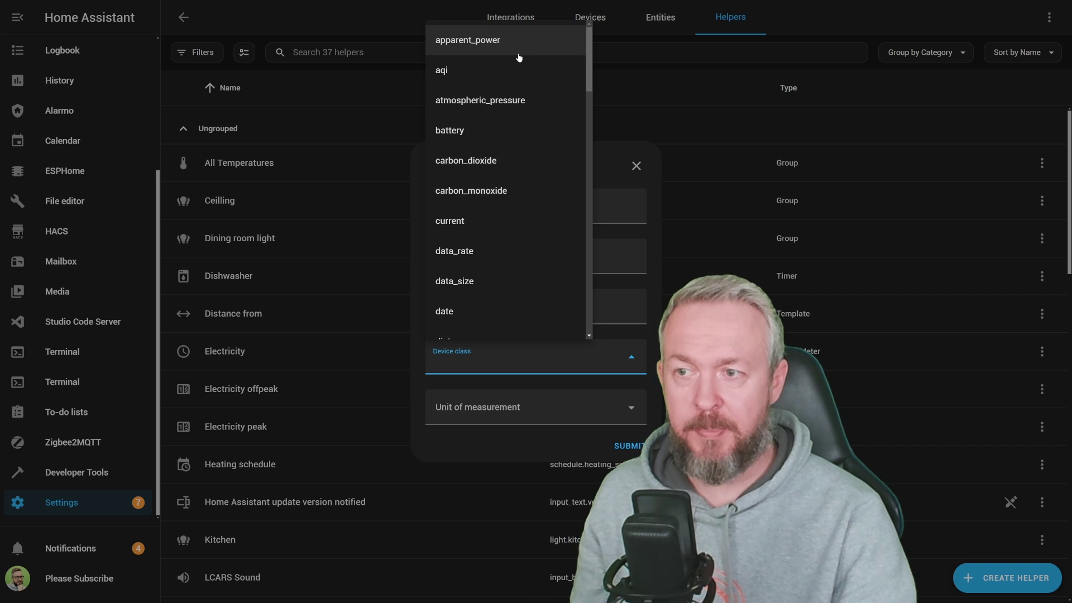
scroll(480, 165, "down", 2)
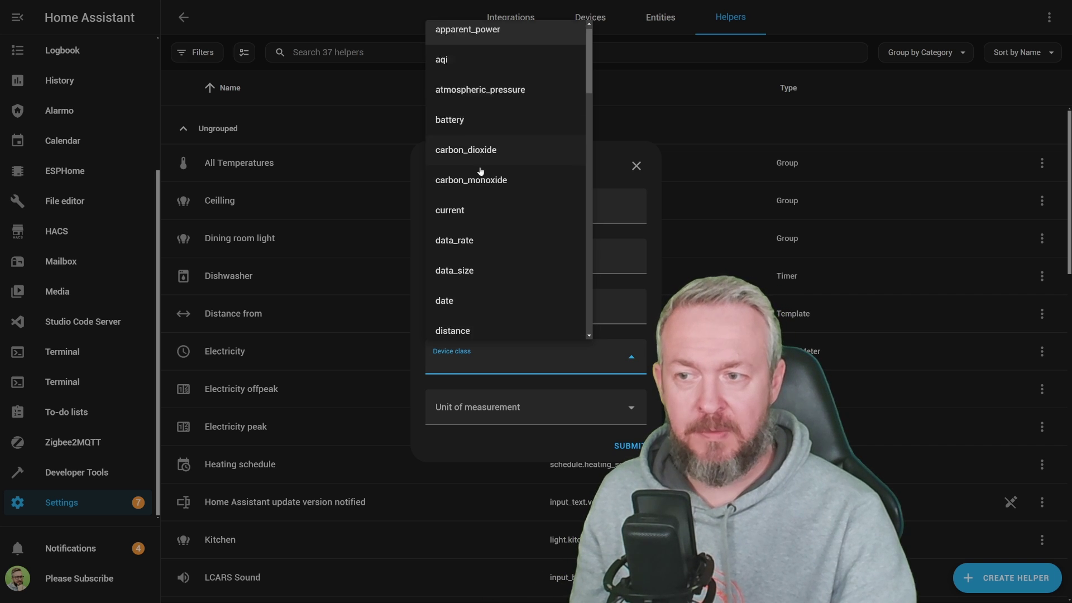
scroll(465, 247, "down", 2)
scroll(465, 247, "down", 3)
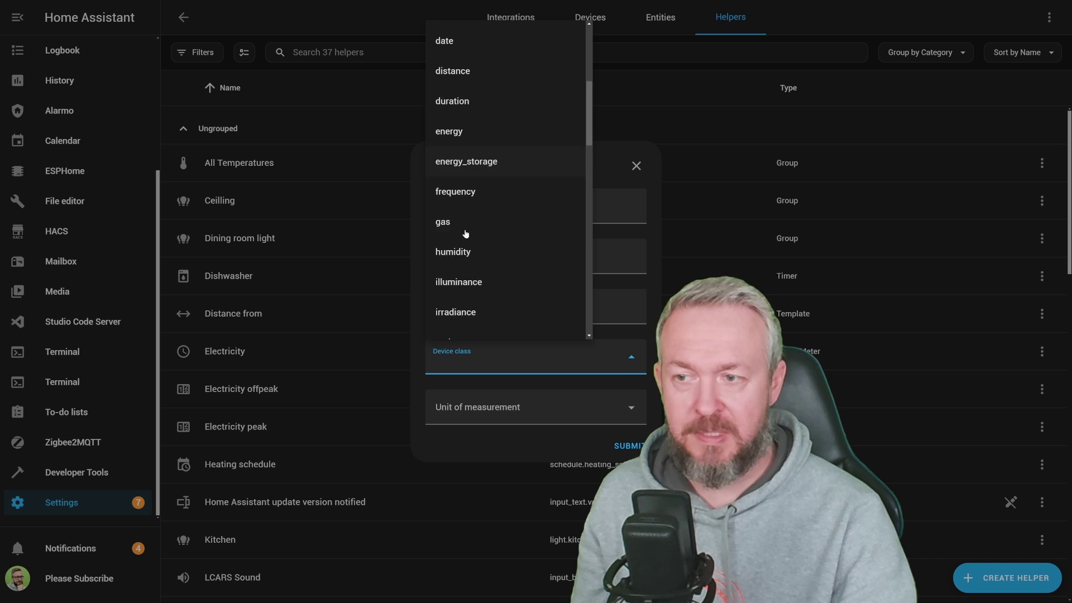
scroll(468, 223, "up", 7)
scroll(467, 168, "down", 3)
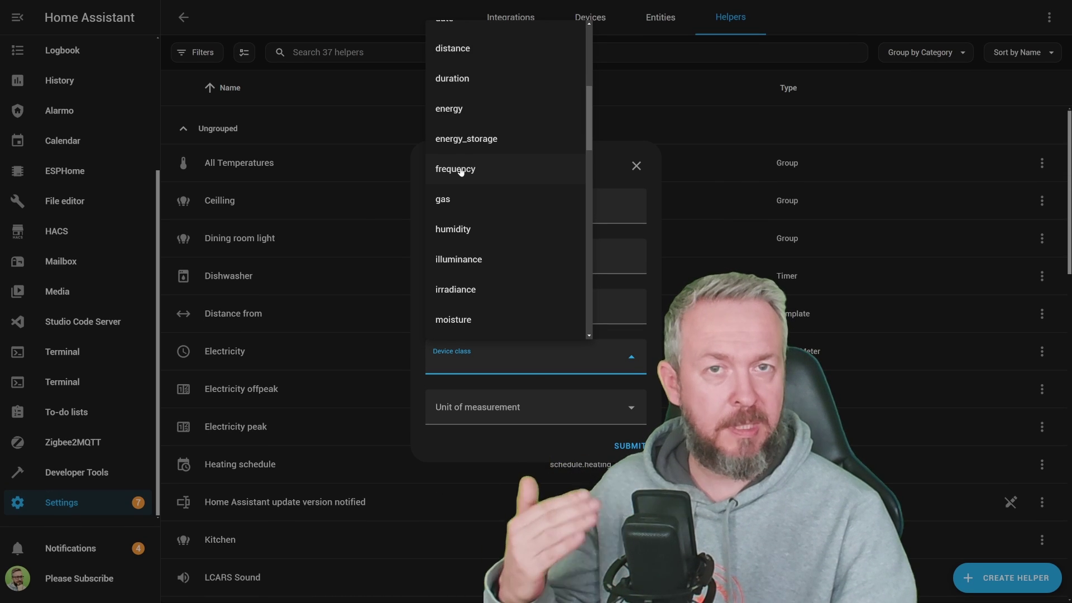
scroll(464, 179, "up", 5)
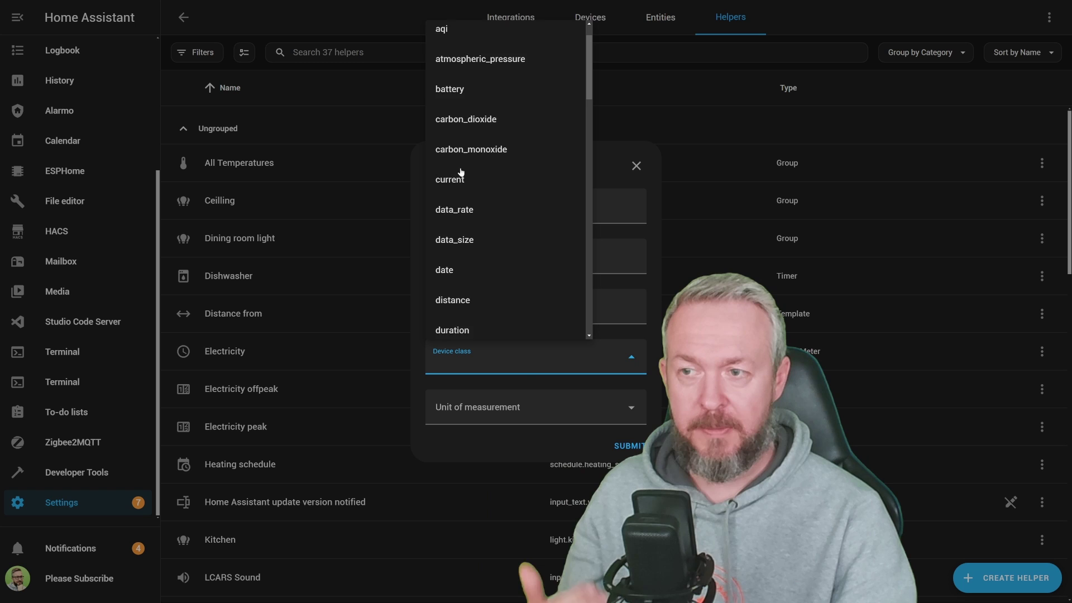
left_click(479, 193)
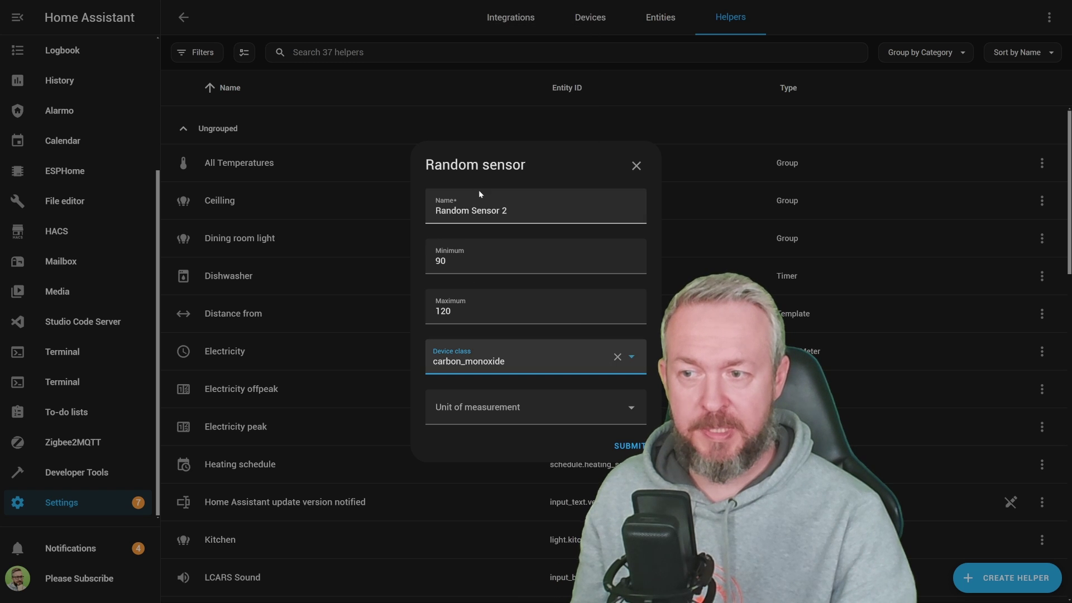
Step: Set Minimum 200 and Maximum 500 with no unit, then submit the sensor
left_click(472, 262)
key("BackSpace")
key("BackSpace")
type("200")
key("Tab")
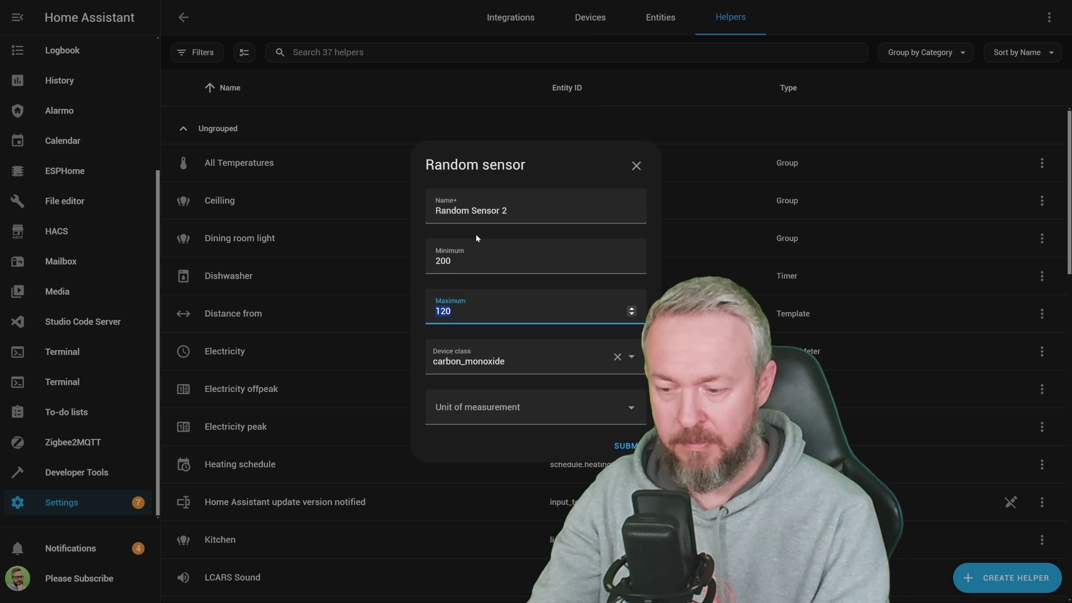
type("500")
left_click(525, 407)
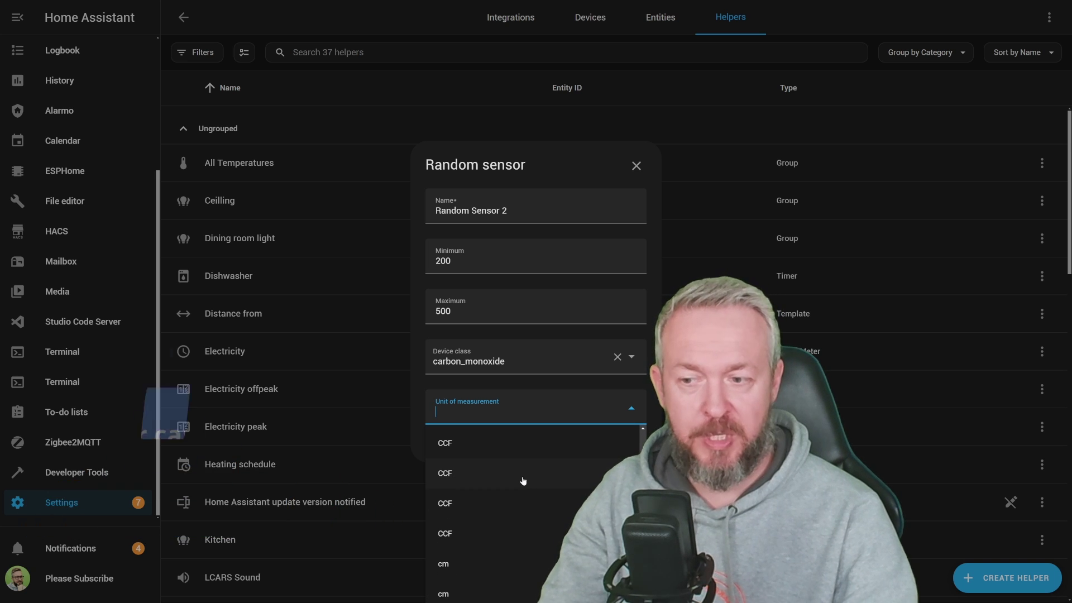
left_click(572, 327)
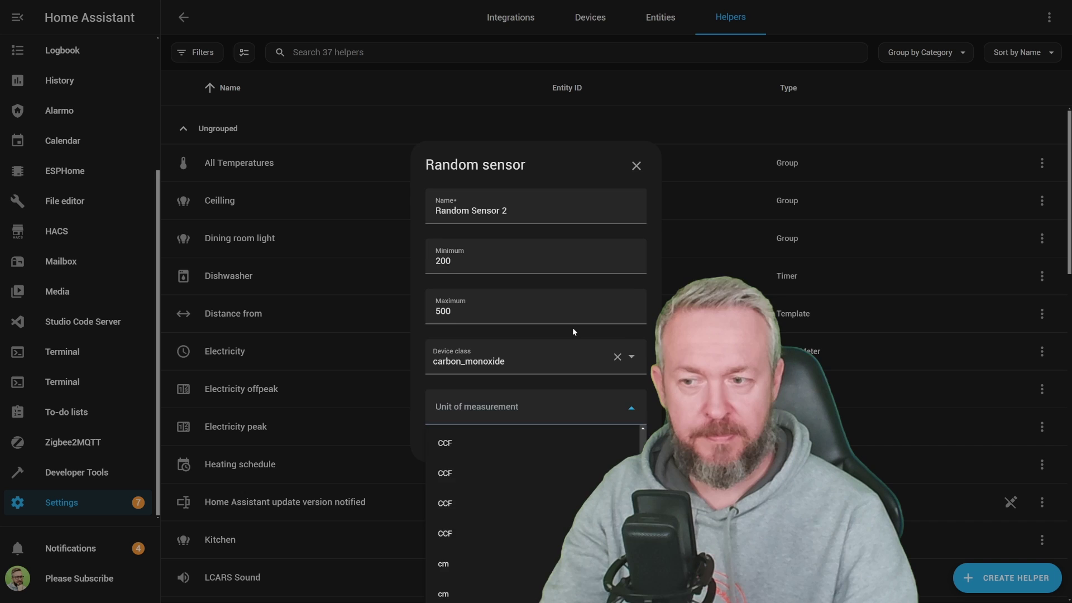
key("Return")
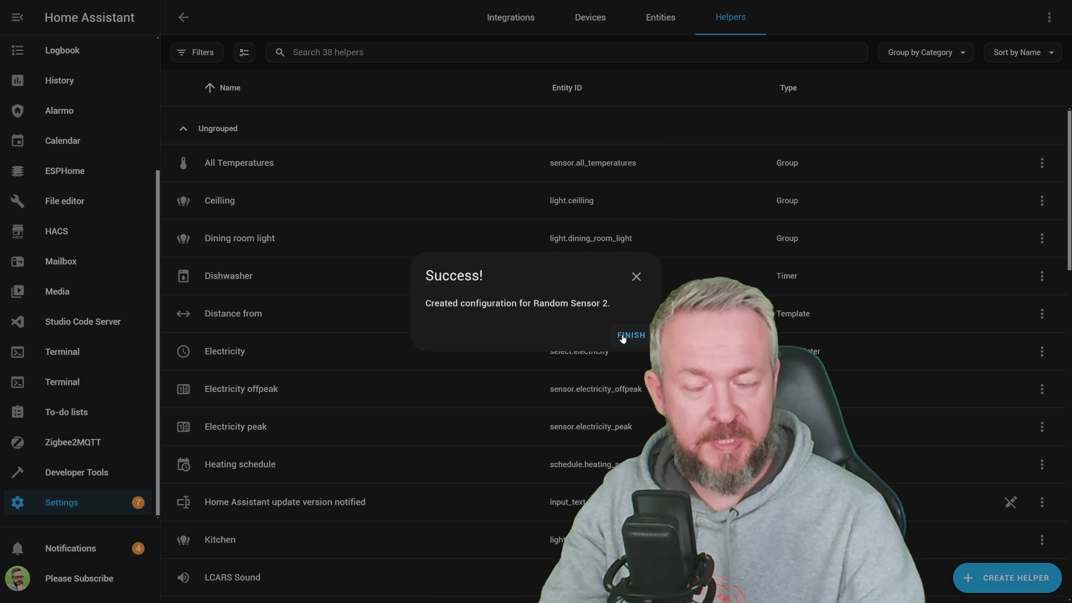
left_click(620, 335)
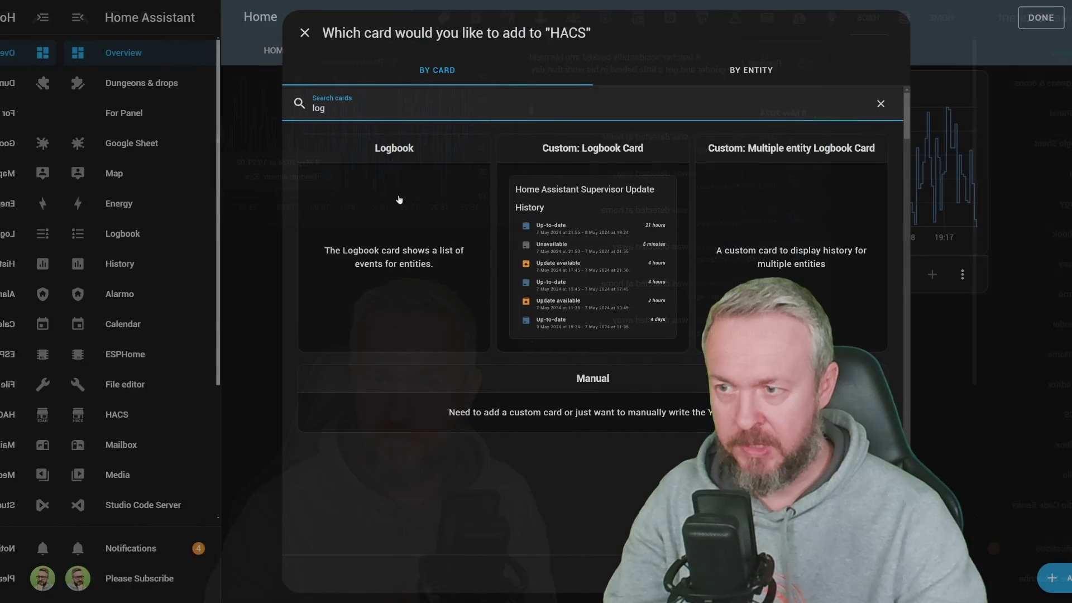
Step: Add a Logbook card whose entity is Random Binary Sensor 2
left_click(400, 206)
triple_click(379, 232)
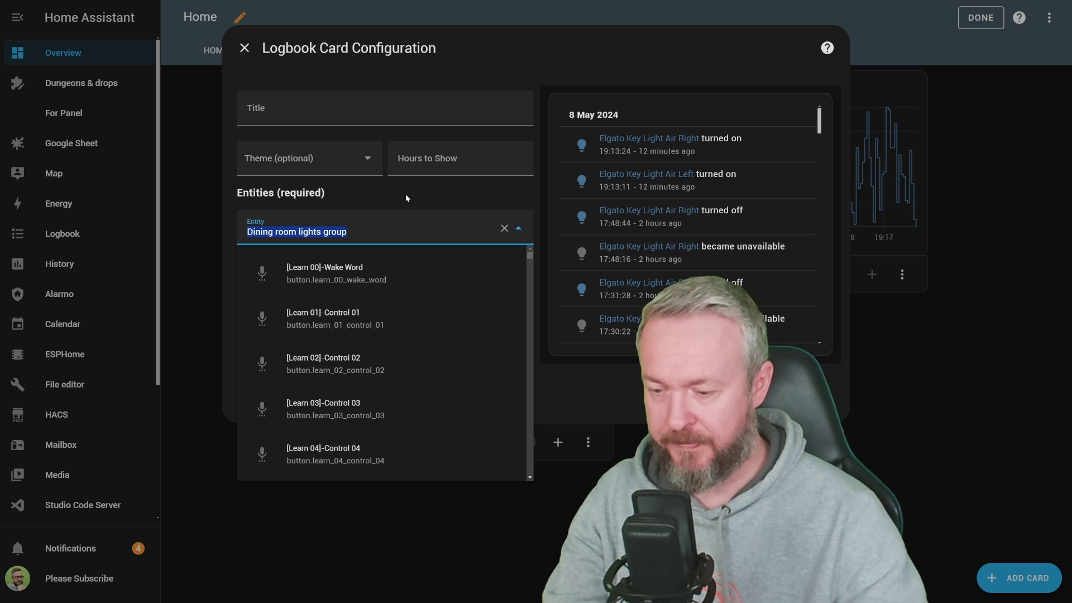
type("binary")
key("Return")
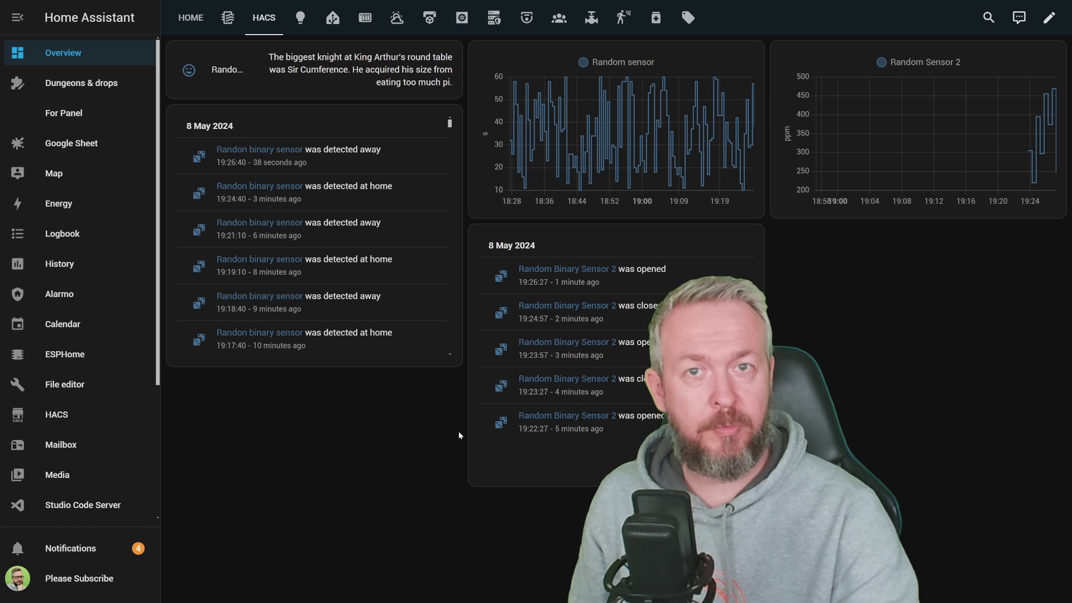
scroll(73, 491, "down", 3)
Step: Replace the demo template with the pasted random range value_template and re-roll its result
left_click(82, 471)
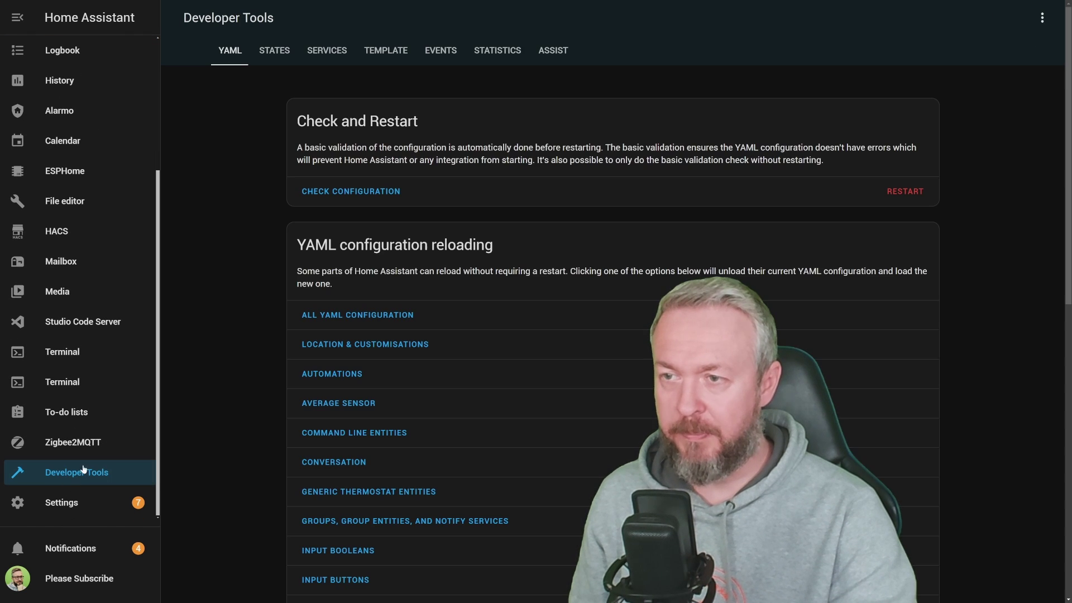
left_click(369, 53)
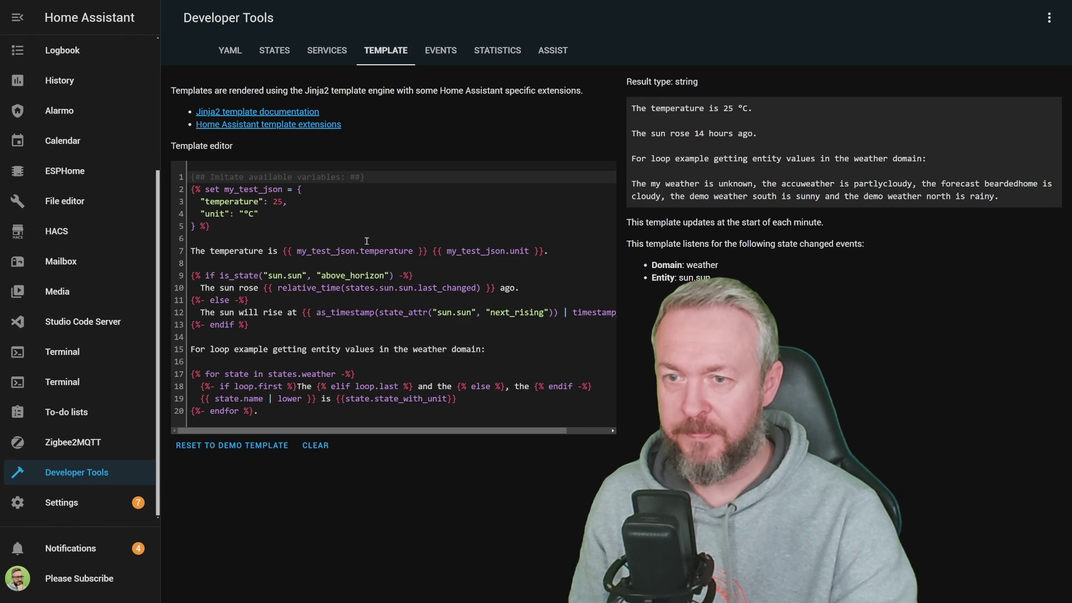
left_click(309, 167)
key("ctrl+a")
key("Delete")
type("value_template: \"{{ range(1, 51) | random }}\"")
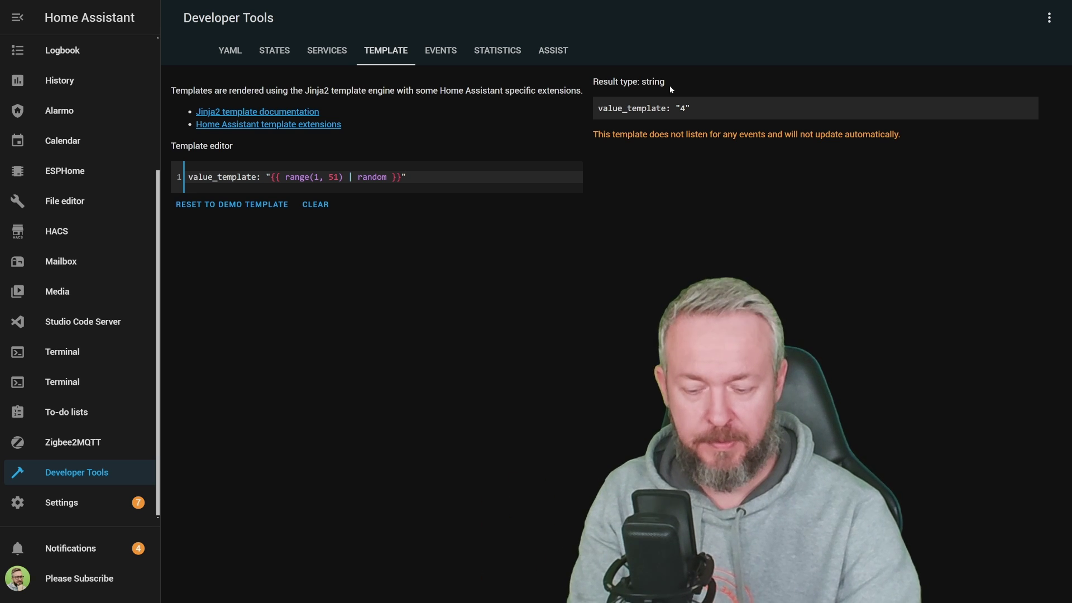
key("Return")
key("Return")
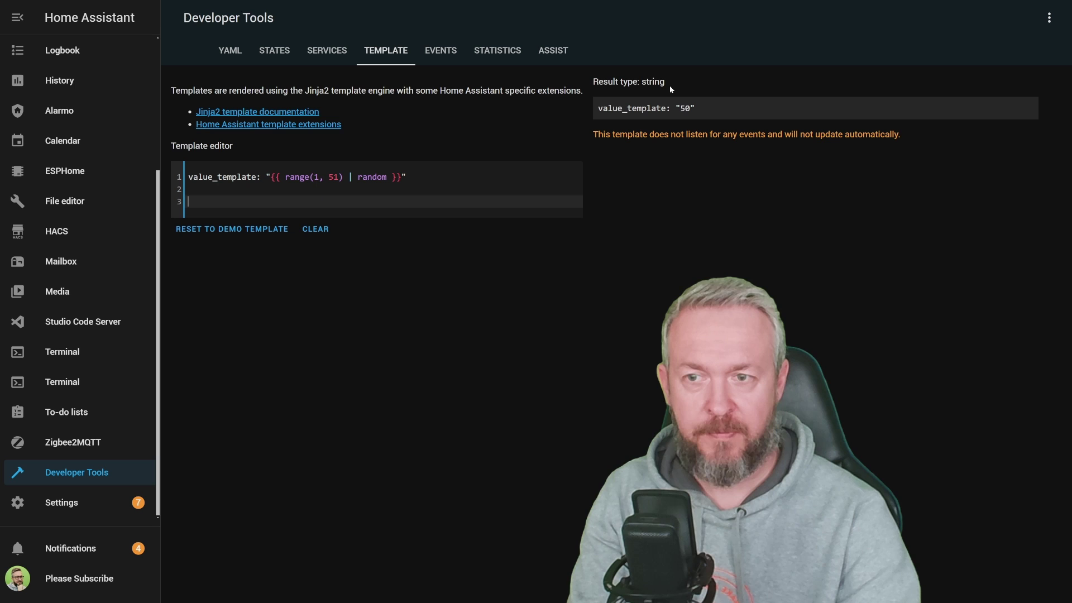
key("Return")
key("Return")
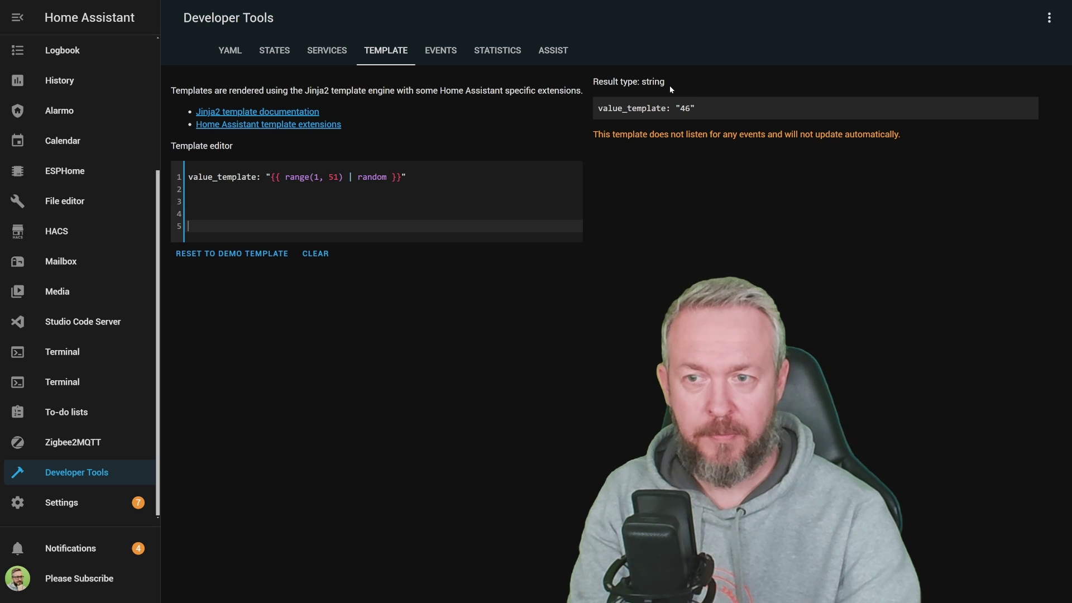
key("Return")
key("Return")
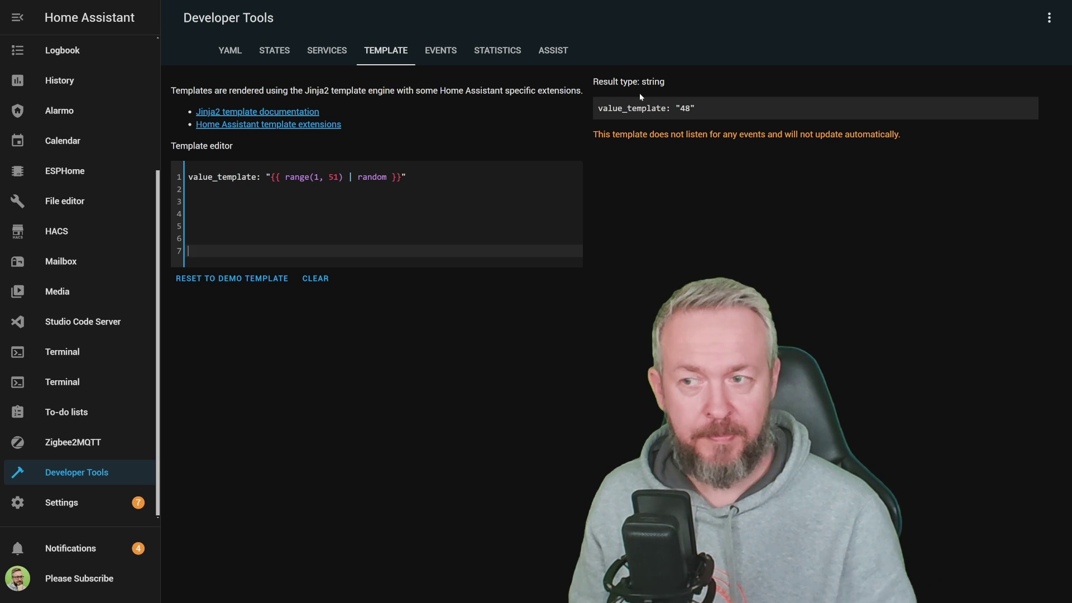
Step: Change the range's upper limit from 51 to 1024 and remove the blank lines
left_click(332, 176)
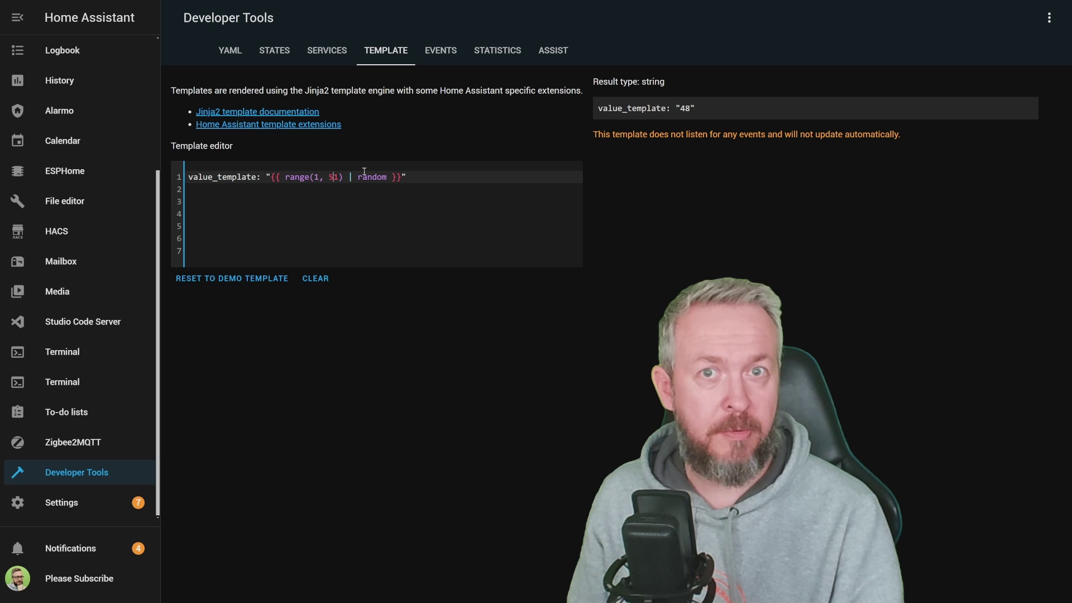
key("BackSpace")
key("Delete")
type("1024")
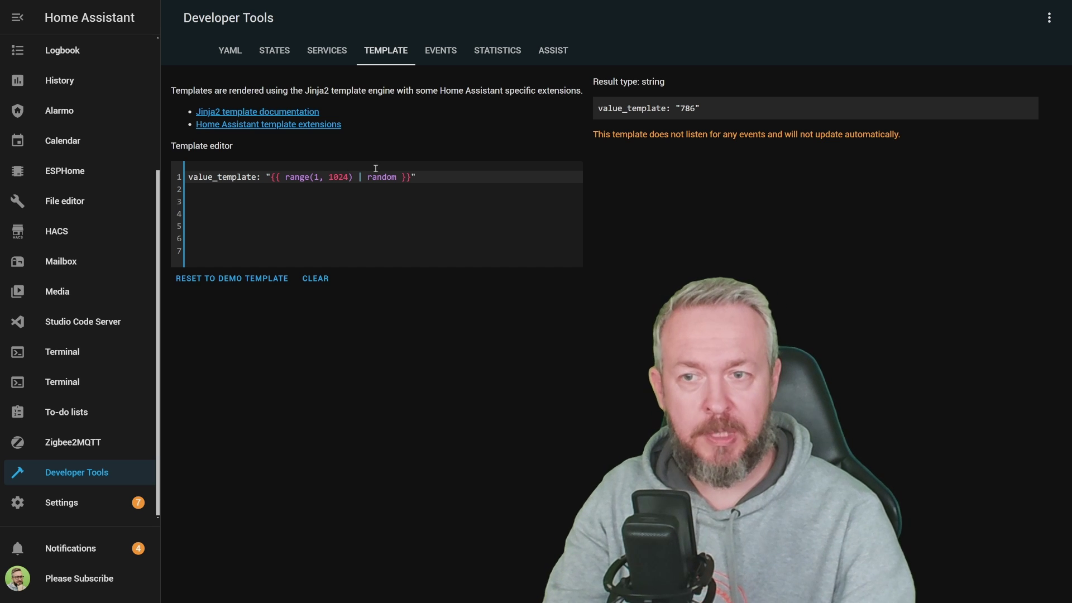
left_click(428, 200)
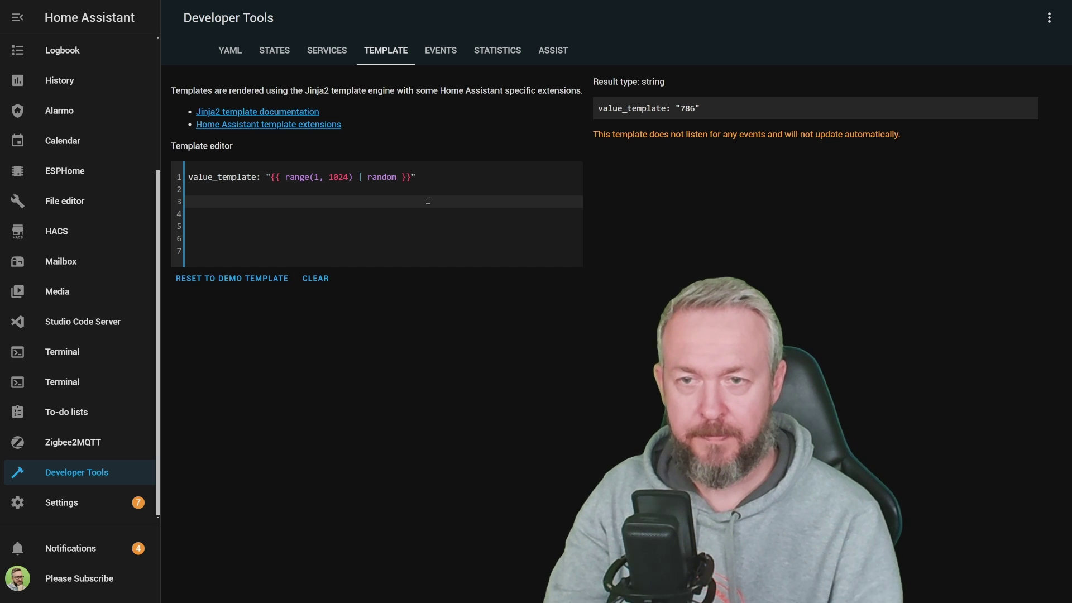
key("Delete")
key("Delete")
key("Delete")
key("Delete")
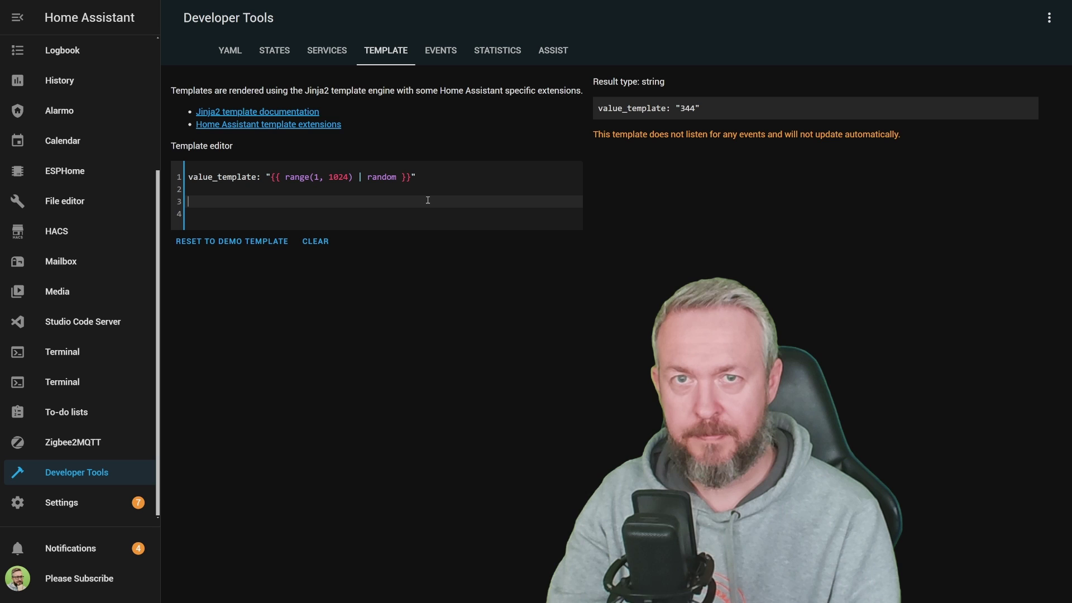
key("BackSpace")
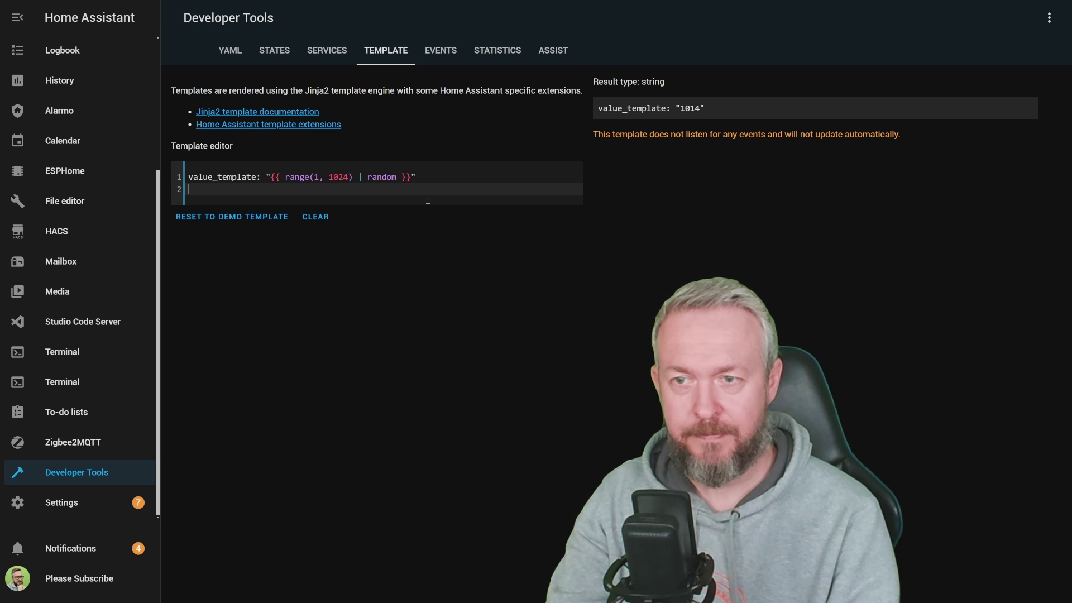
key("BackSpace")
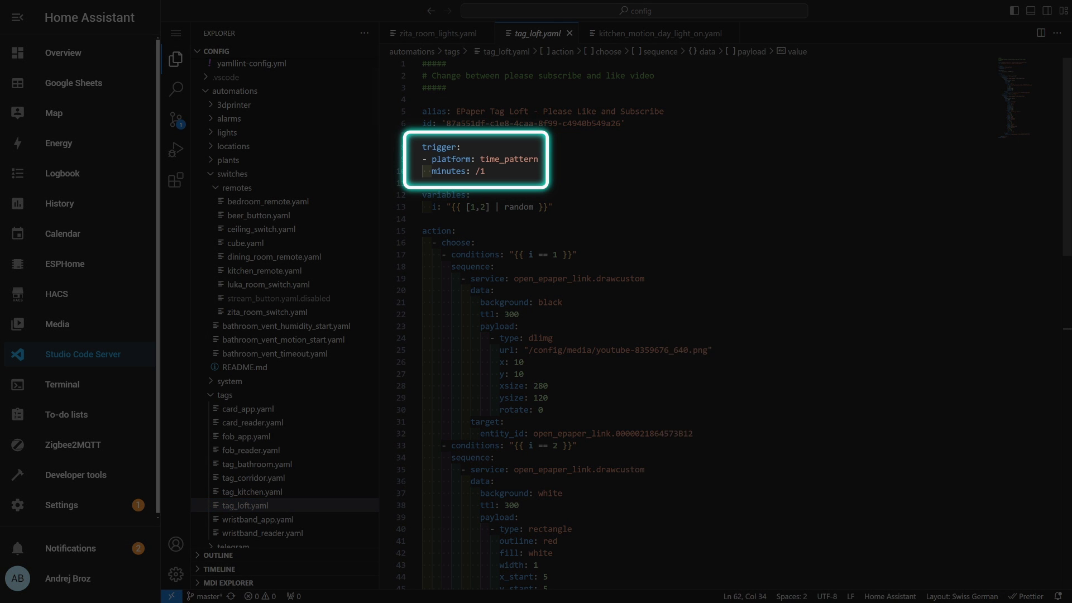
Step: Review the trigger lines, then try 3 and 10 in the random list before restoring [1,2]
mouse_move(423, 147)
left_mouse_down()
mouse_move(487, 172)
mouse_move(414, 150)
left_mouse_up()
left_click(486, 172)
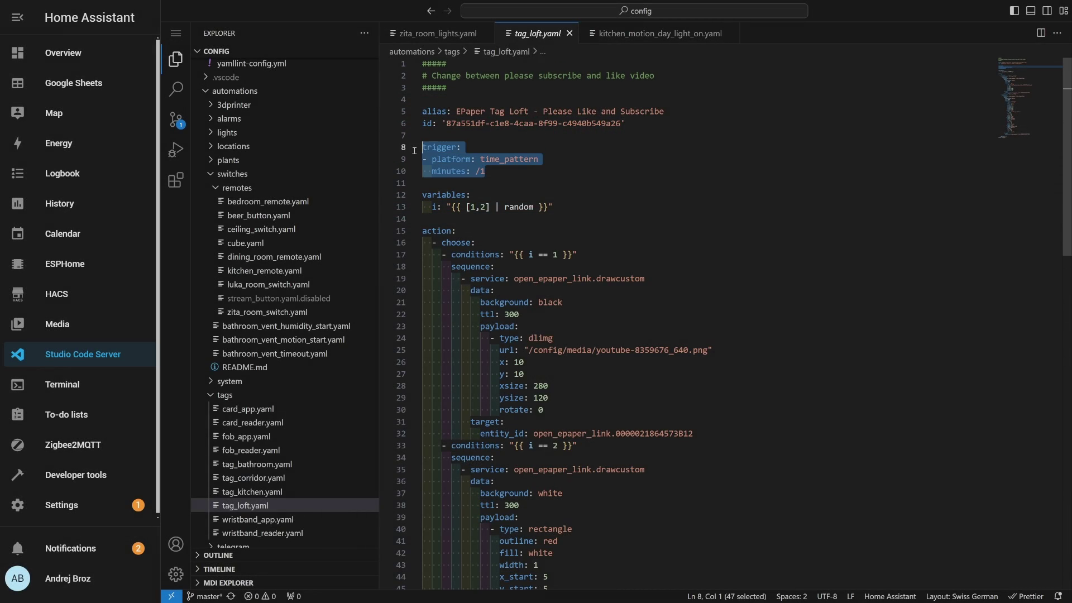
left_click(480, 218)
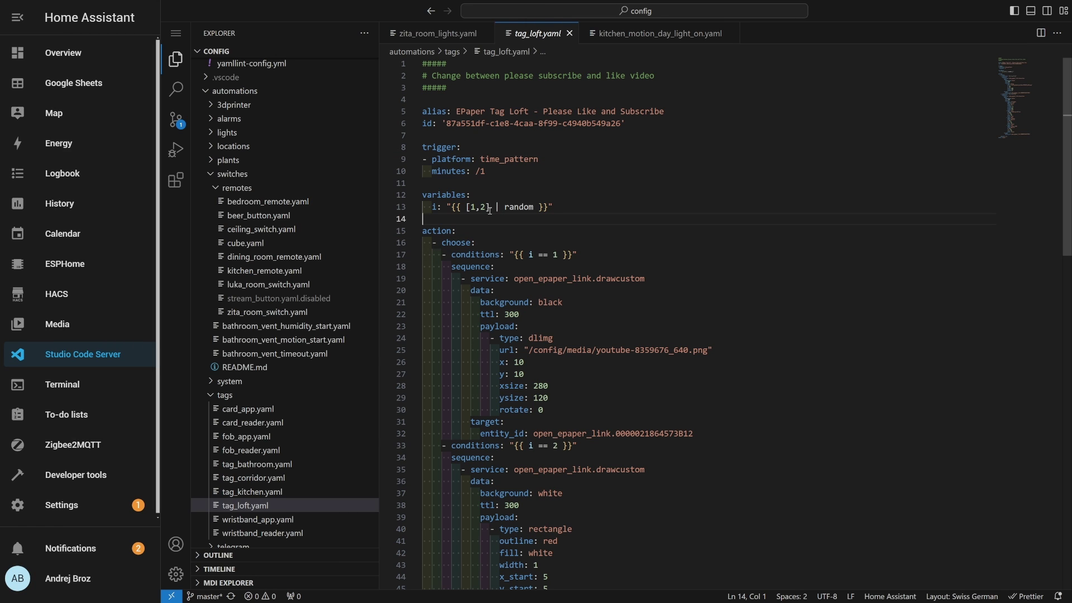
left_click(482, 208)
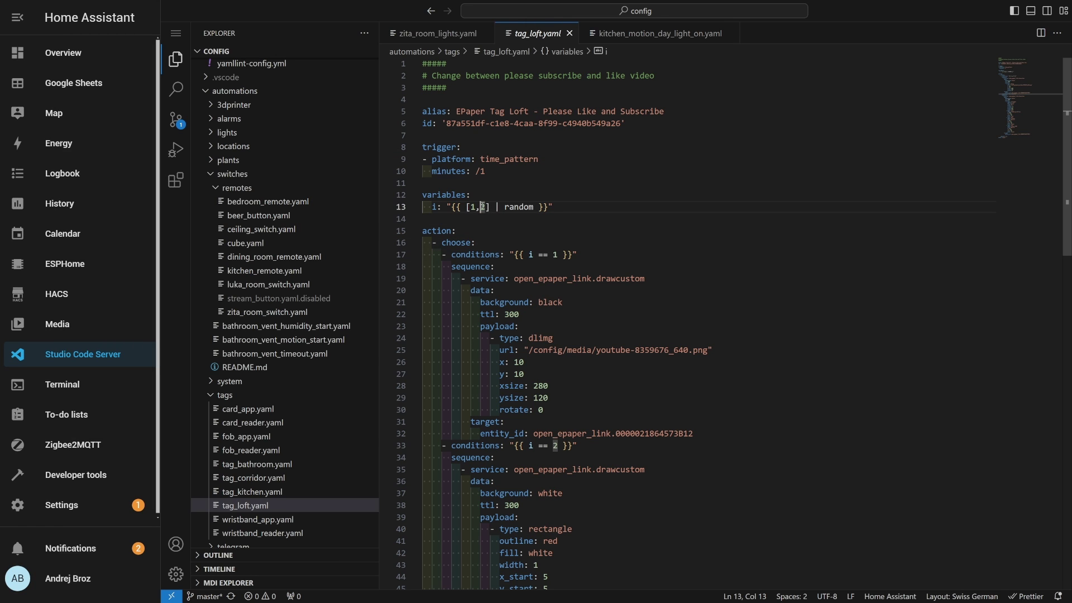
key("Delete")
type("3")
key("BackSpace")
type("10")
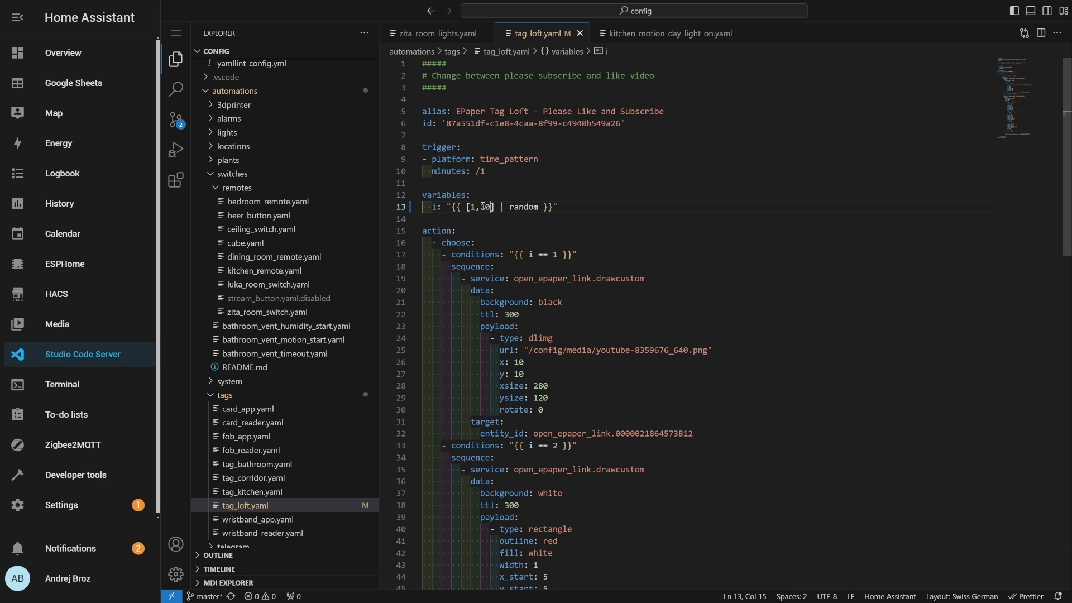
key("BackSpace")
key("BackSpace")
type("2")
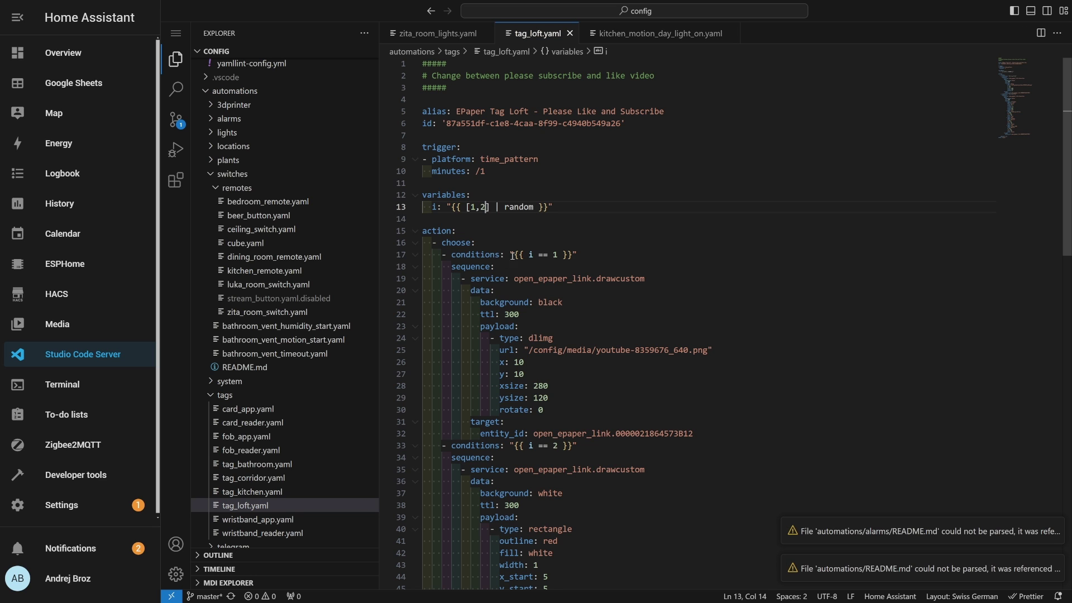
Step: Highlight the option 1 and option 2 drawing sequences in tag_loft.yaml
scroll(437, 154, "down", 1)
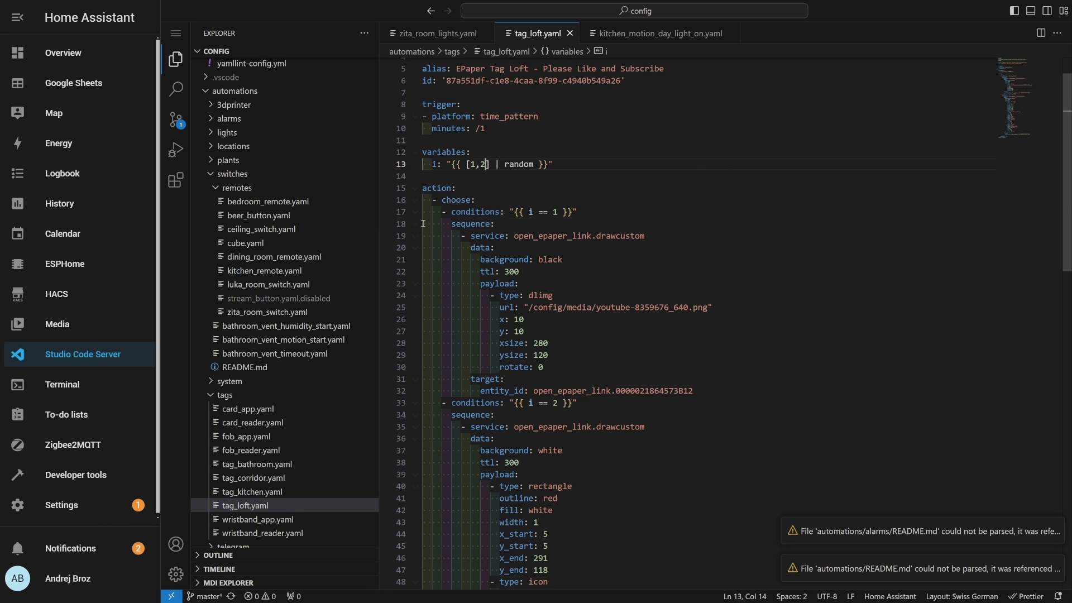
left_click_drag(420, 224, 422, 402)
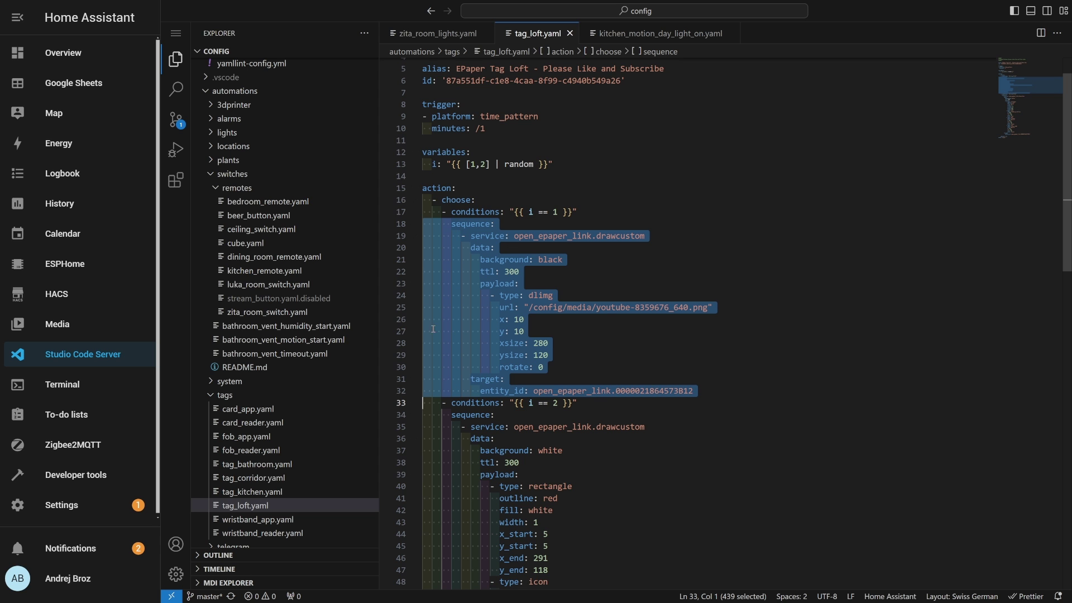
scroll(486, 294, "down", 2)
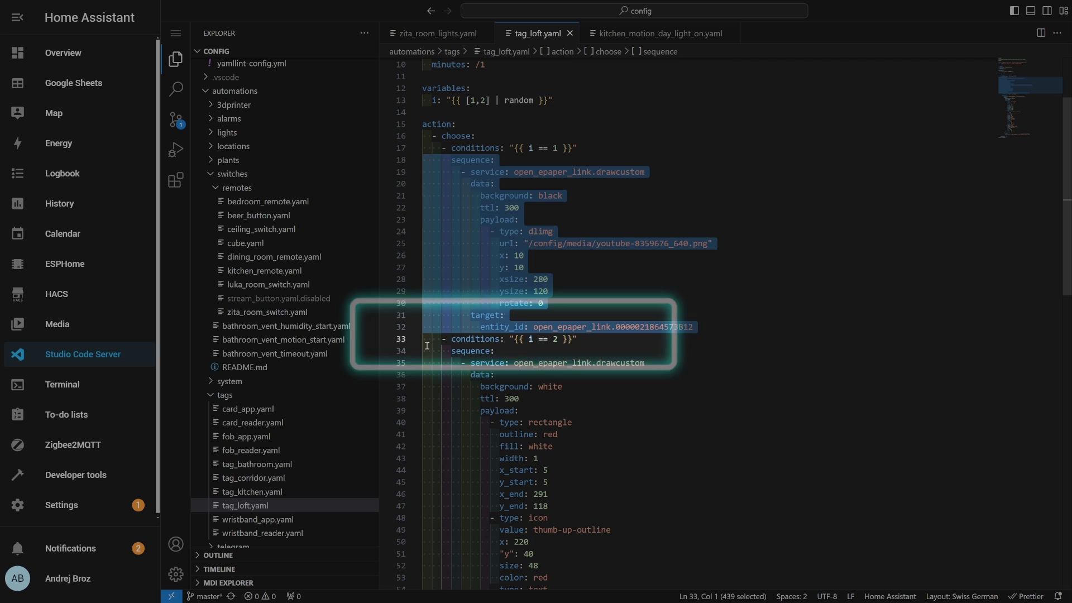
left_click_drag(423, 351, 423, 382)
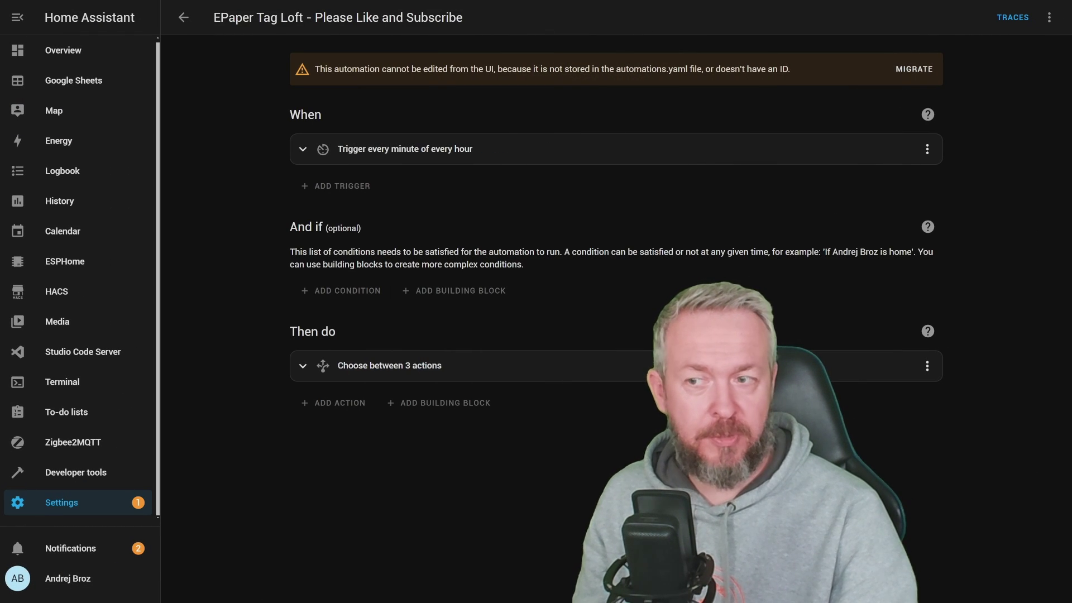
Step: Expand the trigger, the choose block, and Options 1 and 2 with their template conditions
left_click(300, 139)
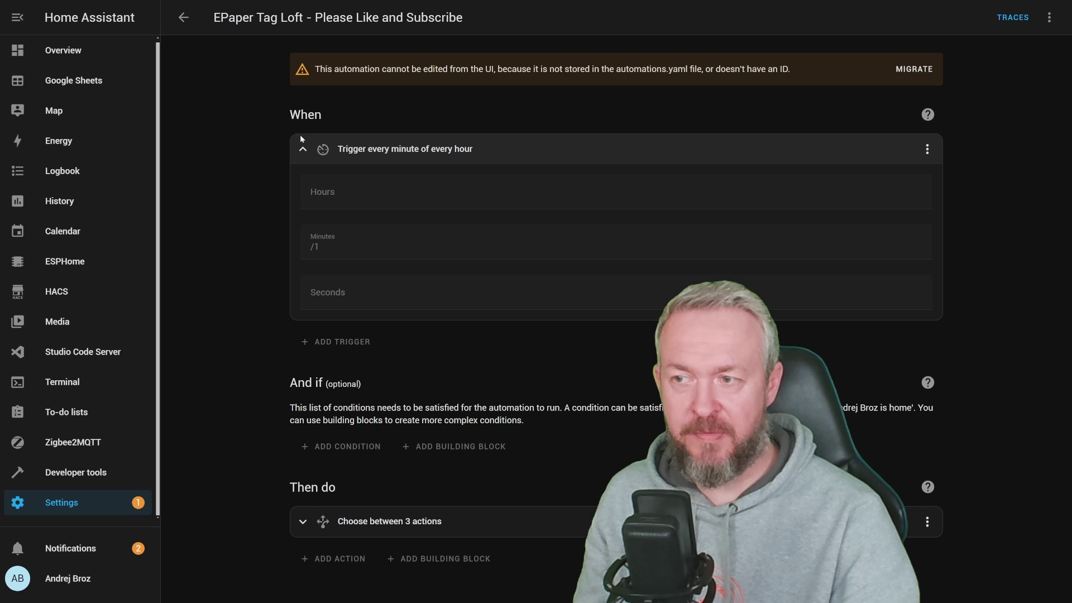
left_click(299, 149)
left_click(299, 365)
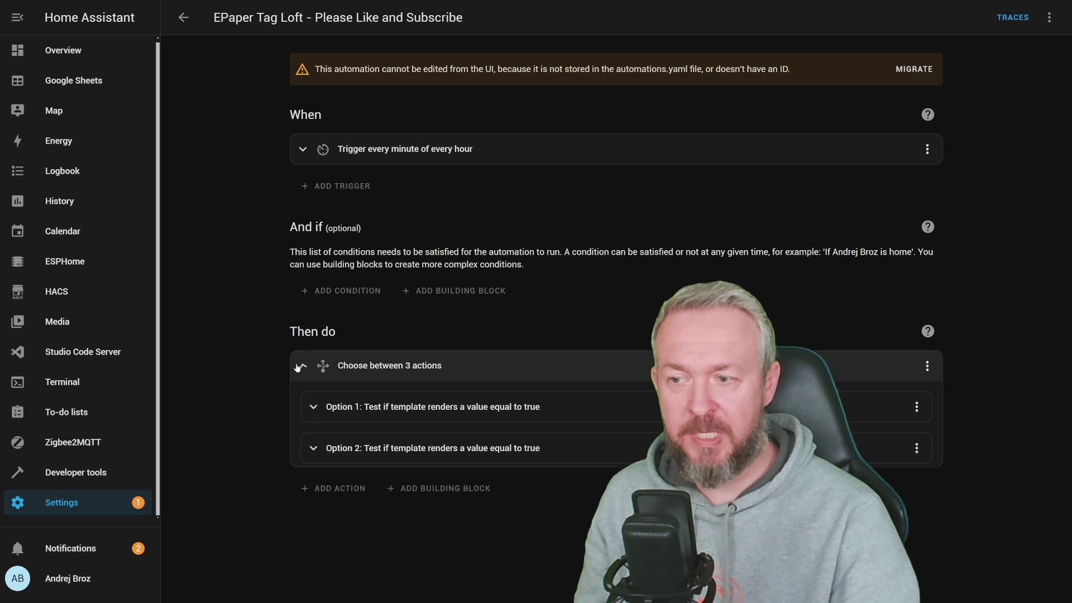
left_click(311, 398)
scroll(391, 307, "down", 4)
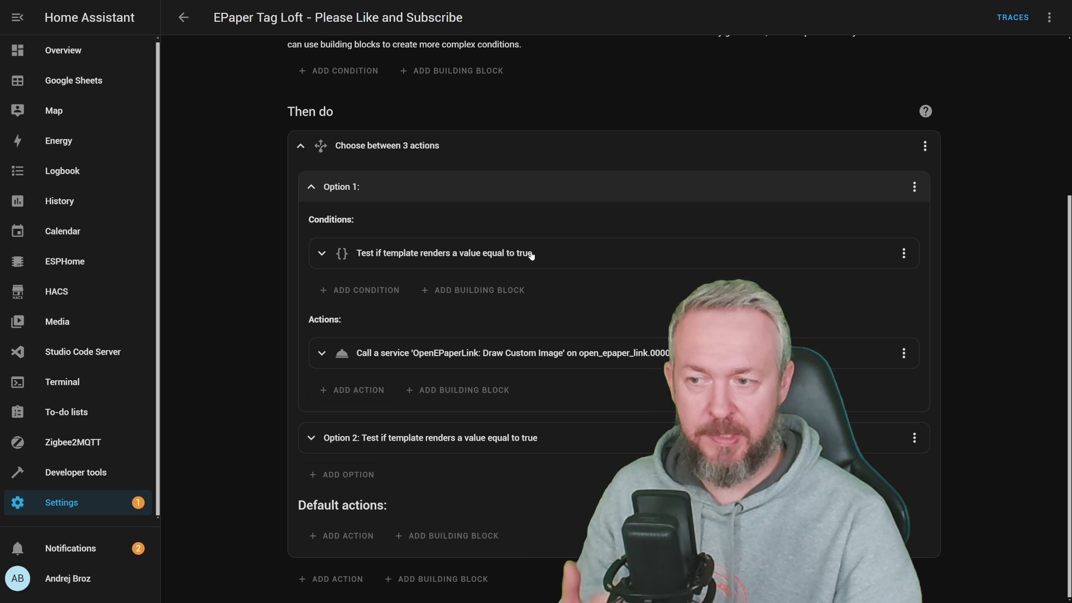
left_click(312, 439)
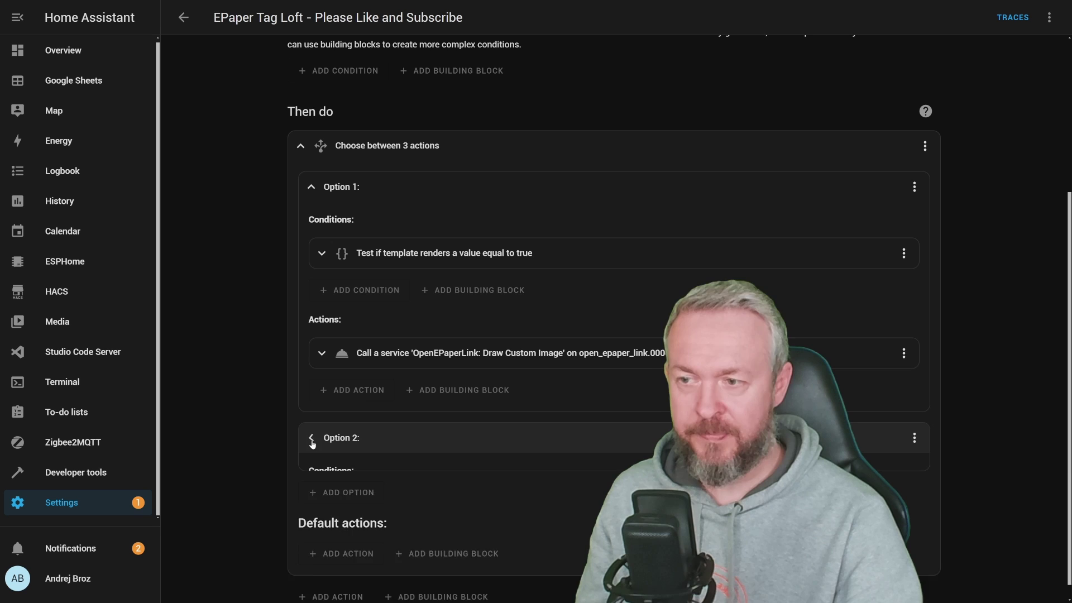
scroll(311, 439, "down", 2)
left_click(338, 379)
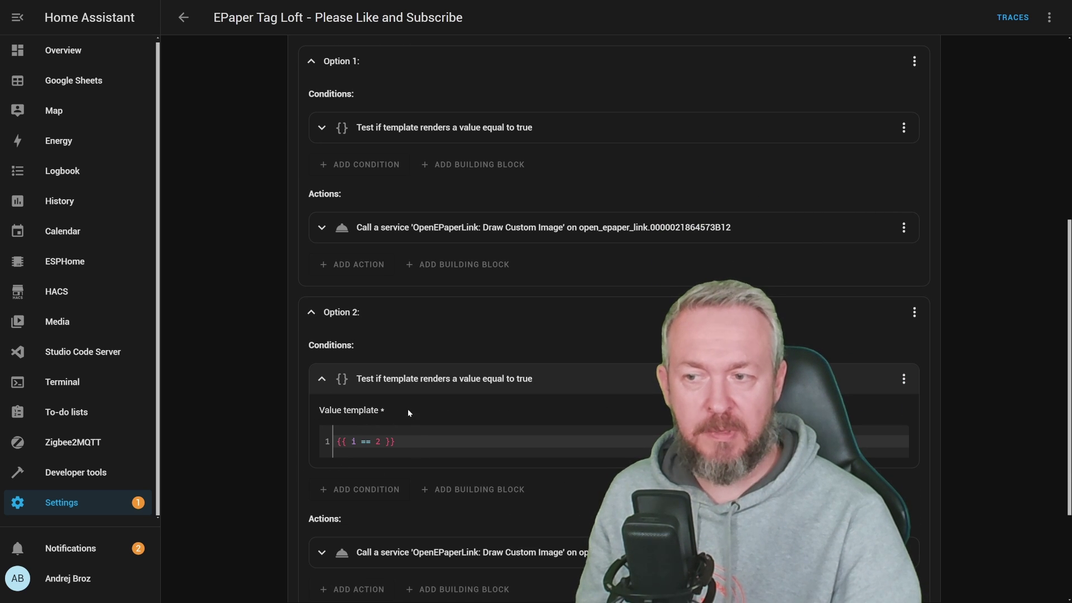
Step: Switch the EPaper Tag Loft automation to YAML editing and scroll through it
left_click(1048, 17)
left_click(1003, 220)
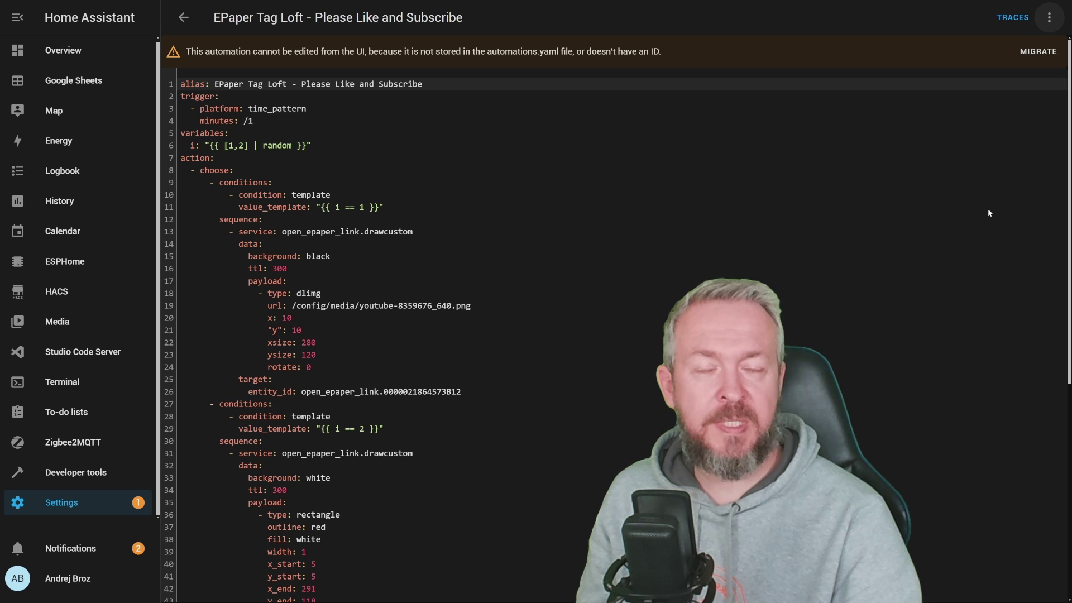
scroll(698, 265, "down", 4)
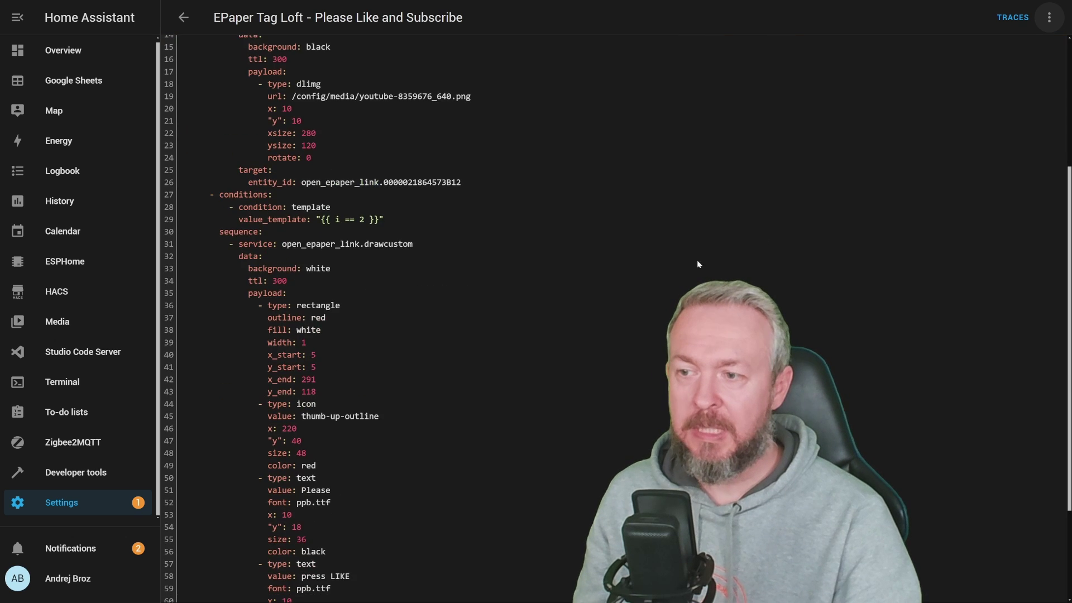
scroll(664, 277, "down", 3)
scroll(614, 289, "up", 8)
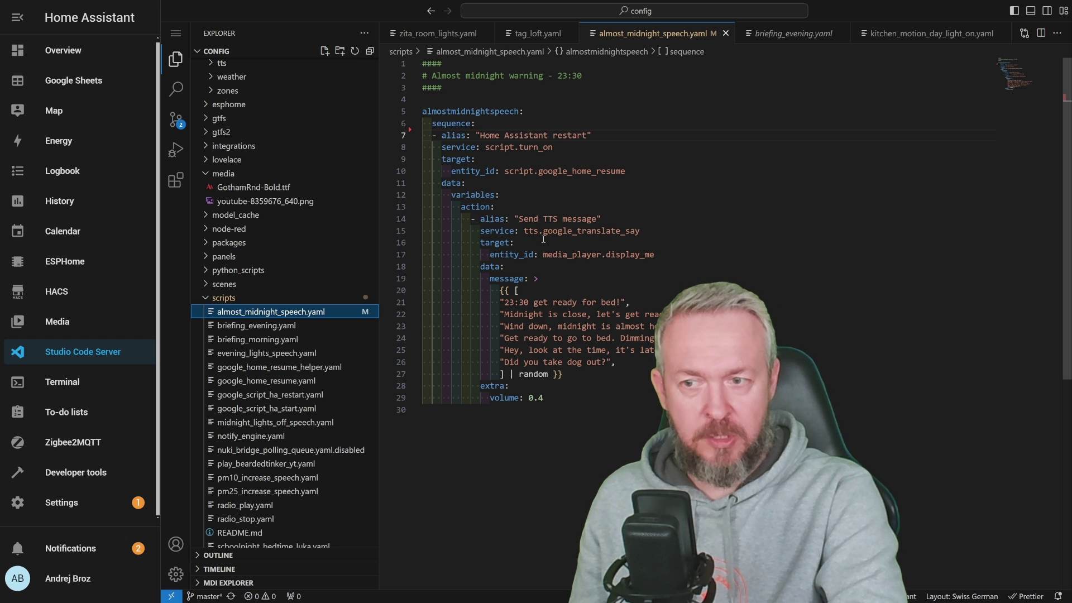
Step: Highlight the random TTS message list in almost_midnight_speech.yaml, then open evening_lights_speech.yaml
left_click_drag(563, 374, 412, 290)
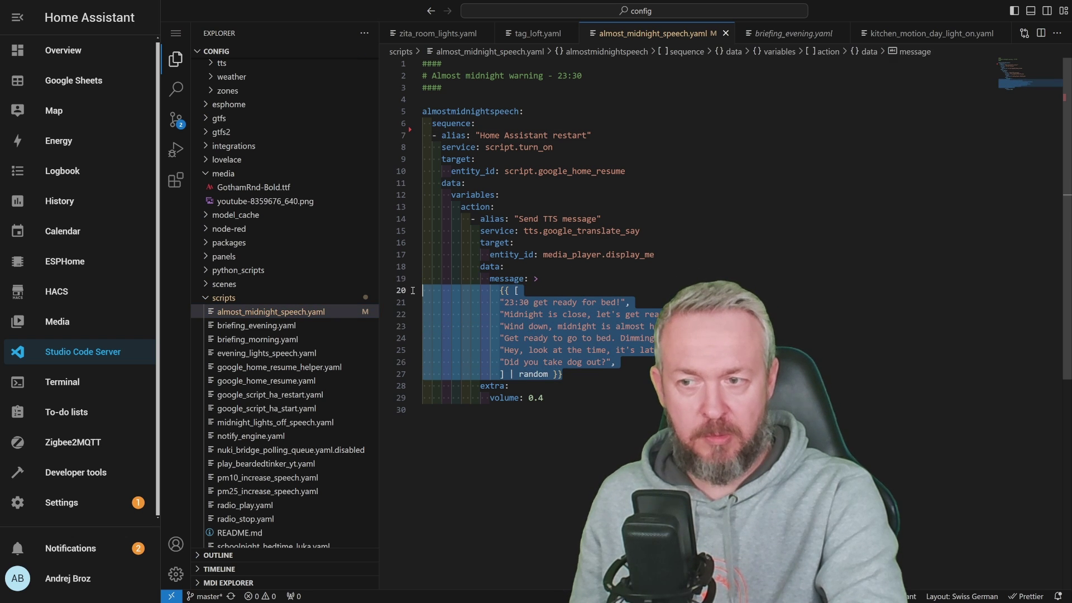
left_click(498, 303)
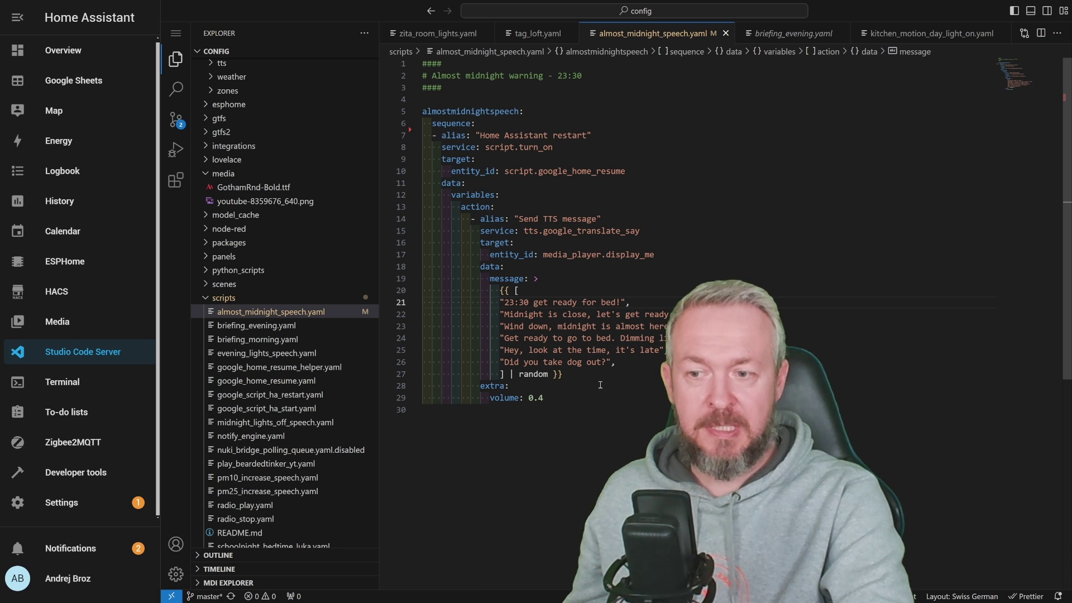
left_click_drag(563, 374, 425, 286)
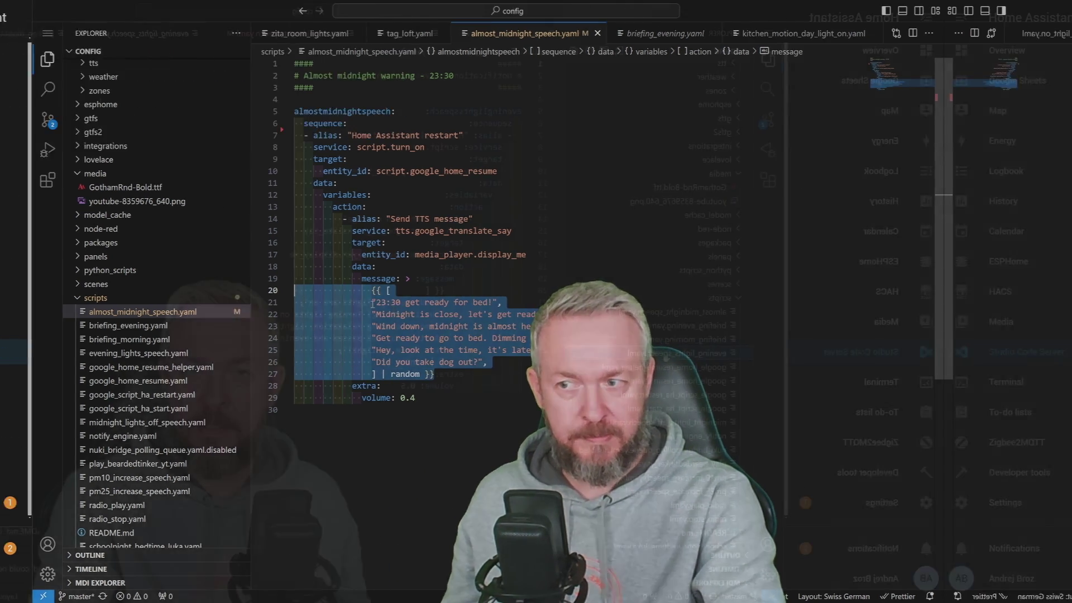
left_click(276, 354)
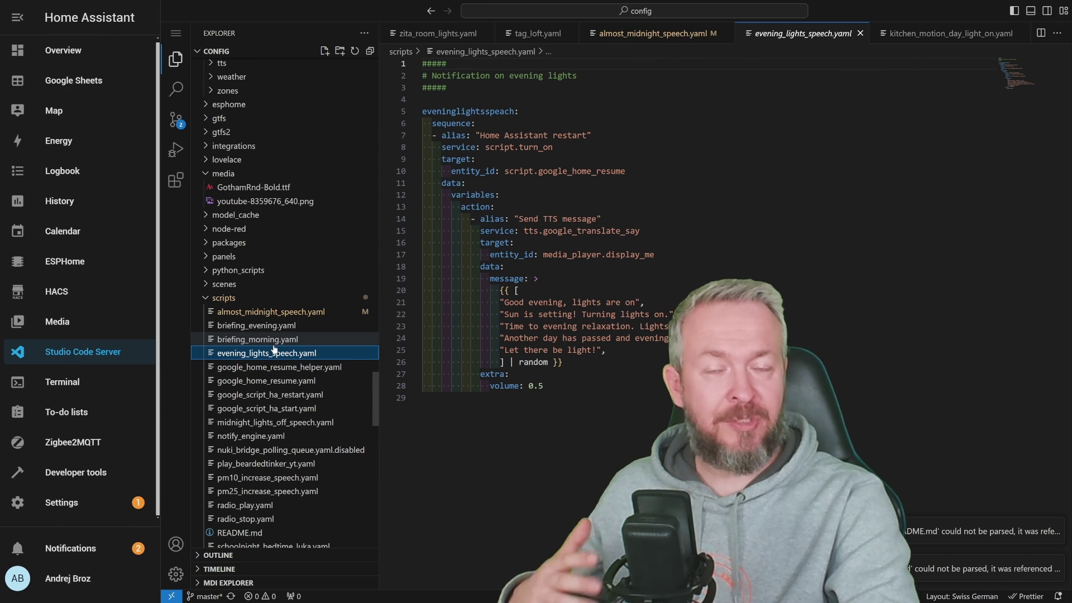
left_click_drag(611, 361, 378, 223)
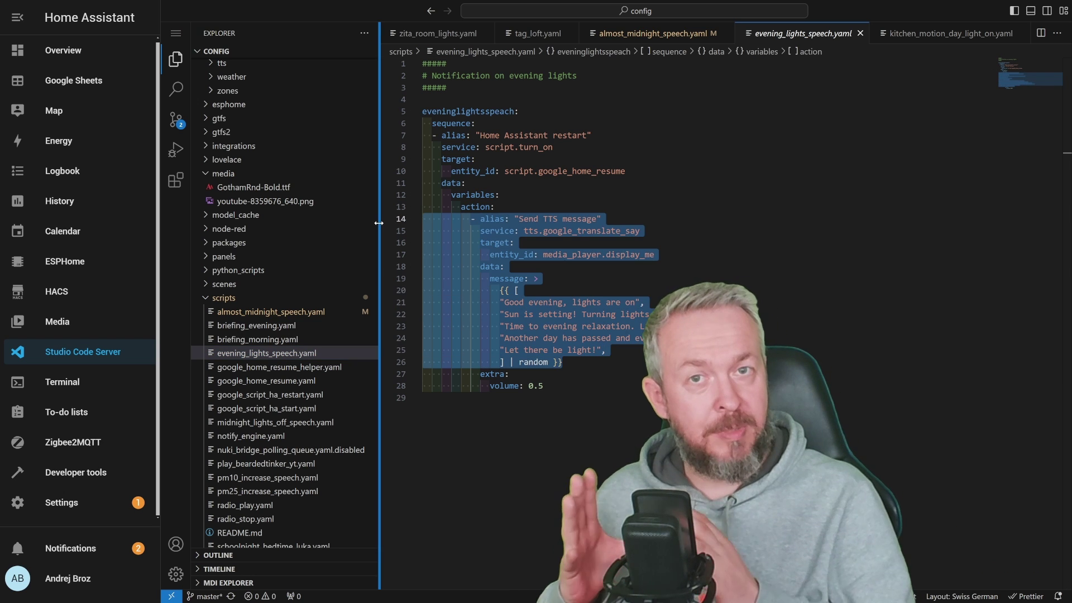